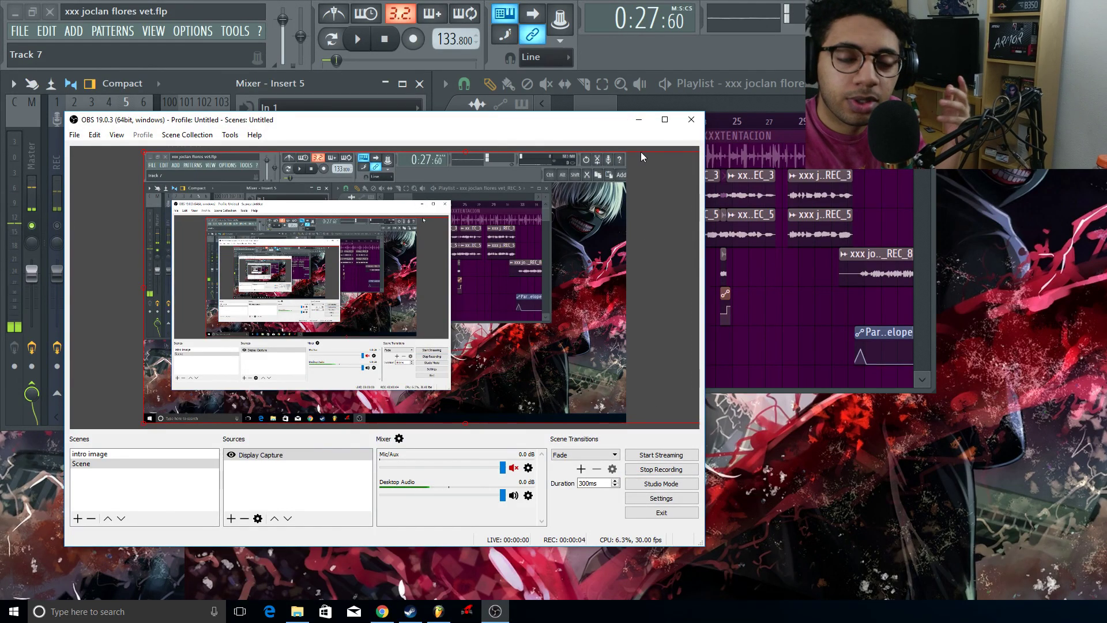
# - Minimize OBS Studio so the FL Studio project is visible while recording
pyautogui.click(639, 120)
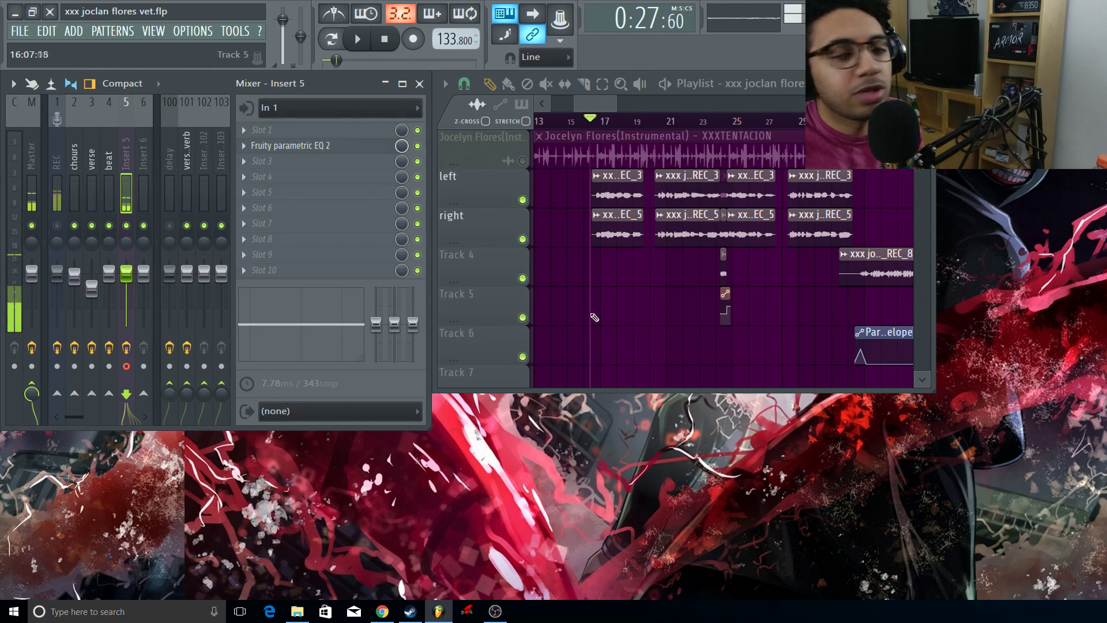
# - Unmute the Jocelyn Flores instrumental and play from about 0:23 with the delay track and Insert 6 muted, then stop
pyautogui.click(523, 161)
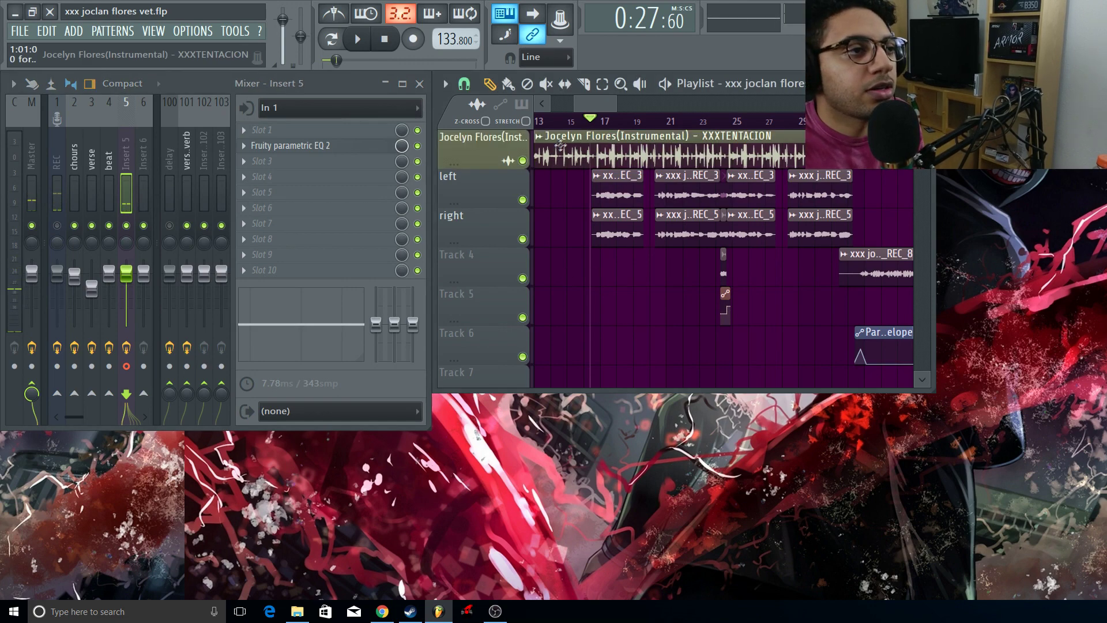
pyautogui.click(553, 121)
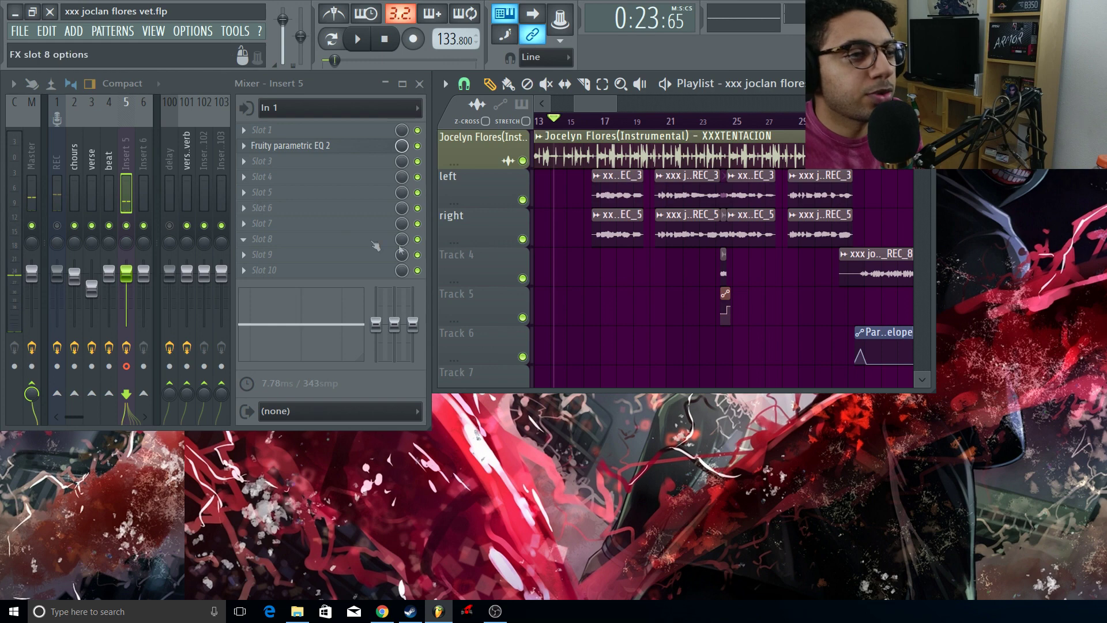
pyautogui.press('space')
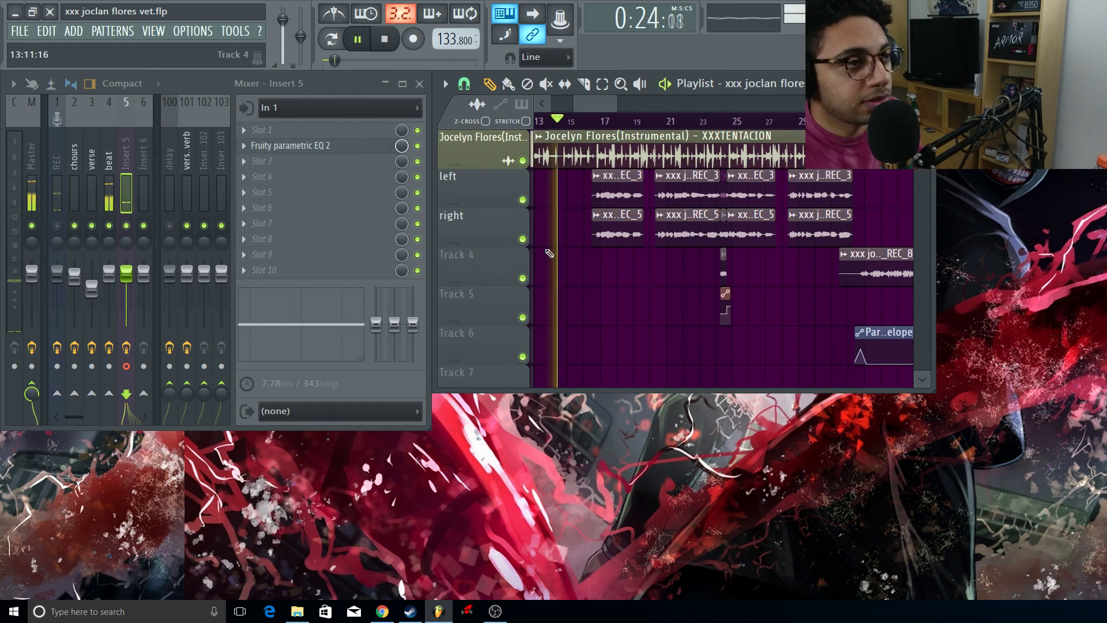
pyautogui.click(171, 225)
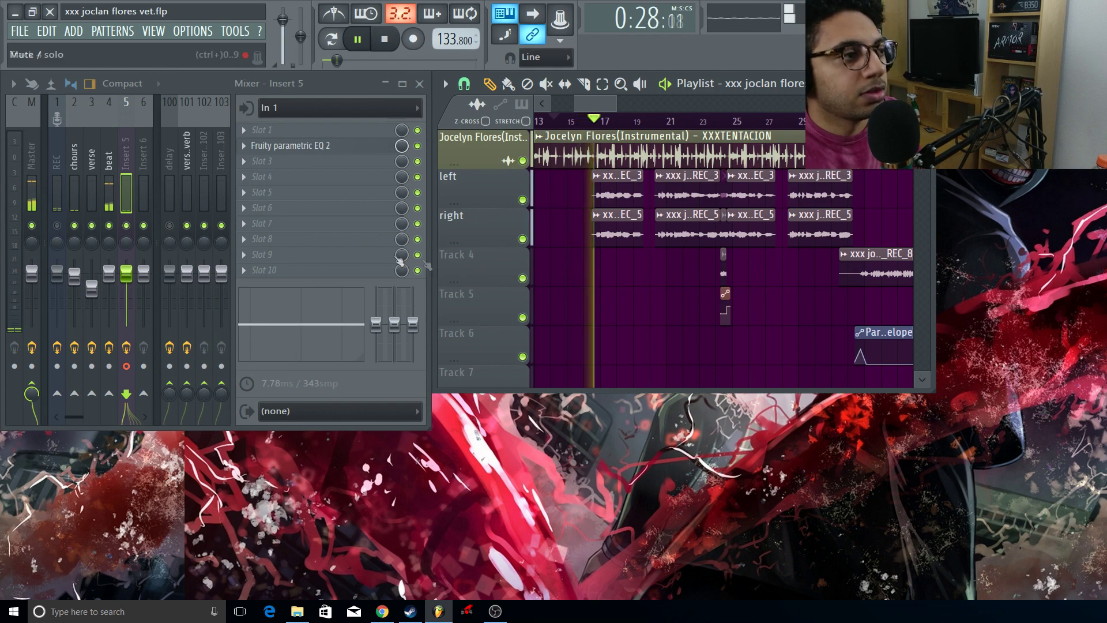
pyautogui.click(145, 225)
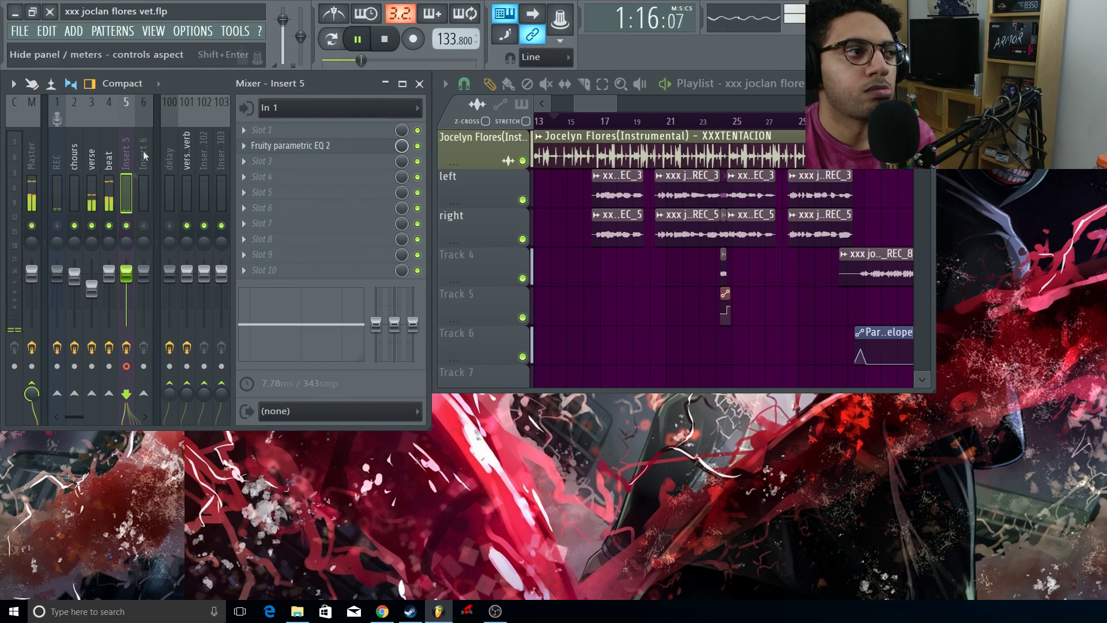
pyautogui.click(385, 38)
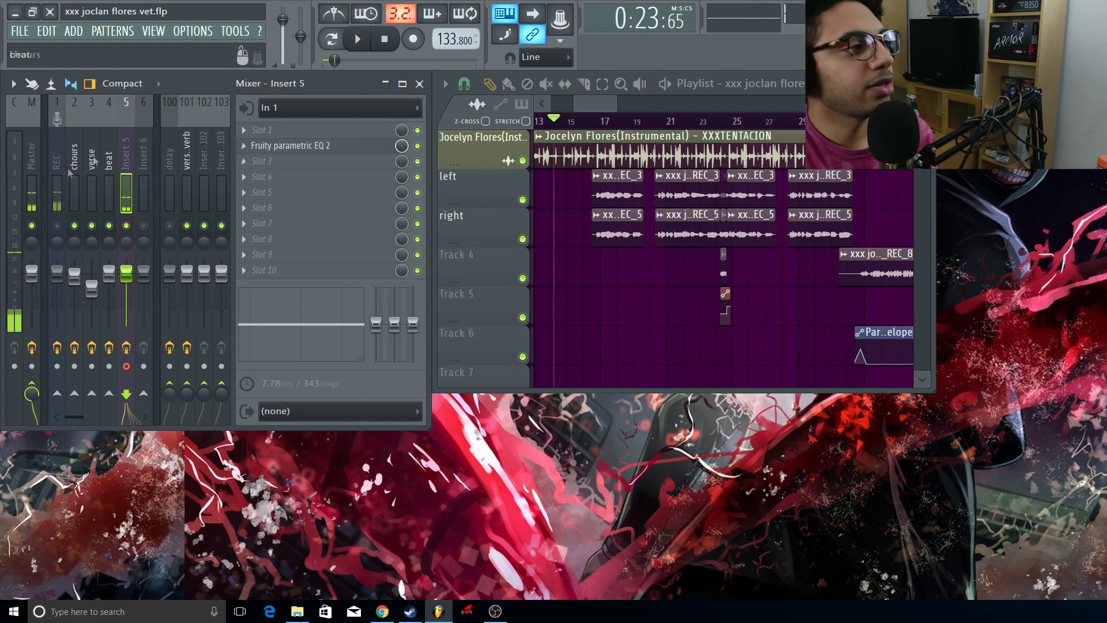
# - Show the REC insert's effect chain and check its first parametric EQ
pyautogui.click(55, 237)
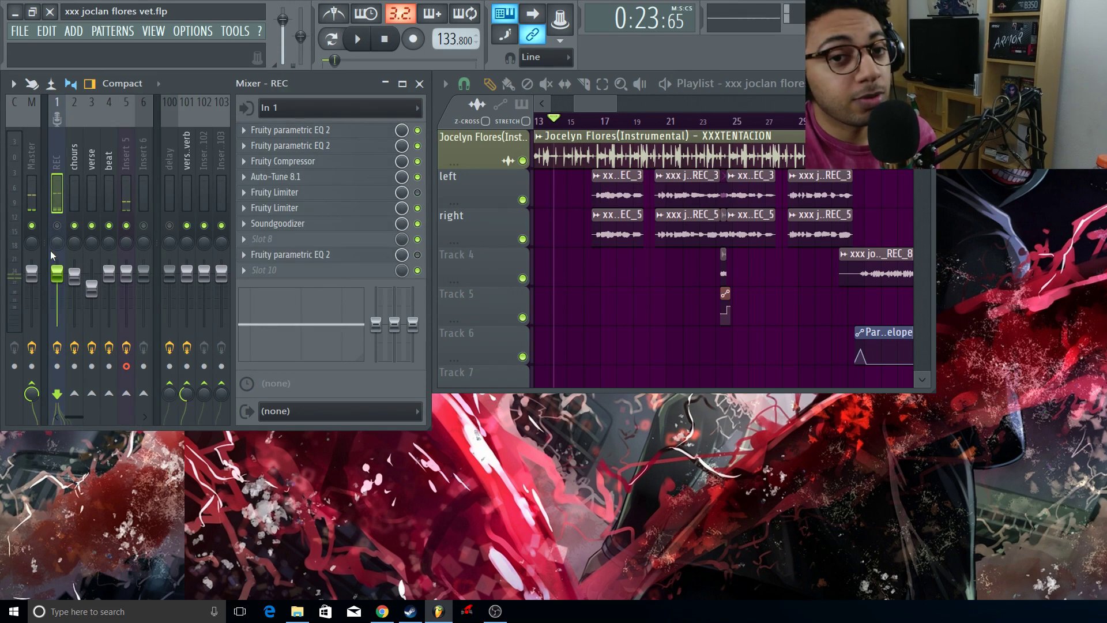
pyautogui.click(57, 226)
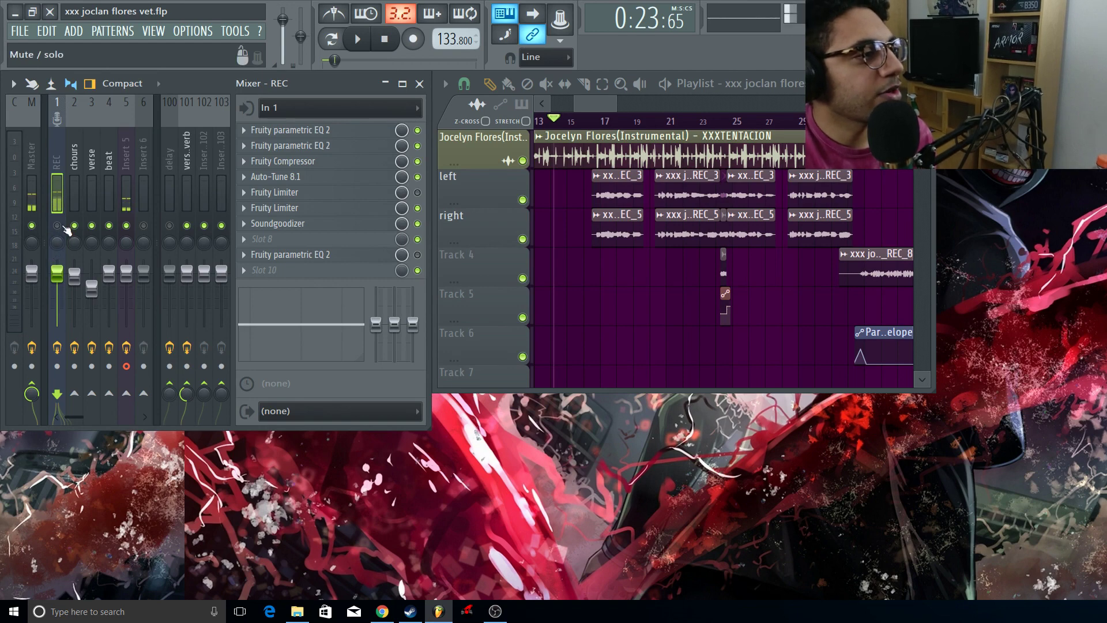
pyautogui.click(57, 225)
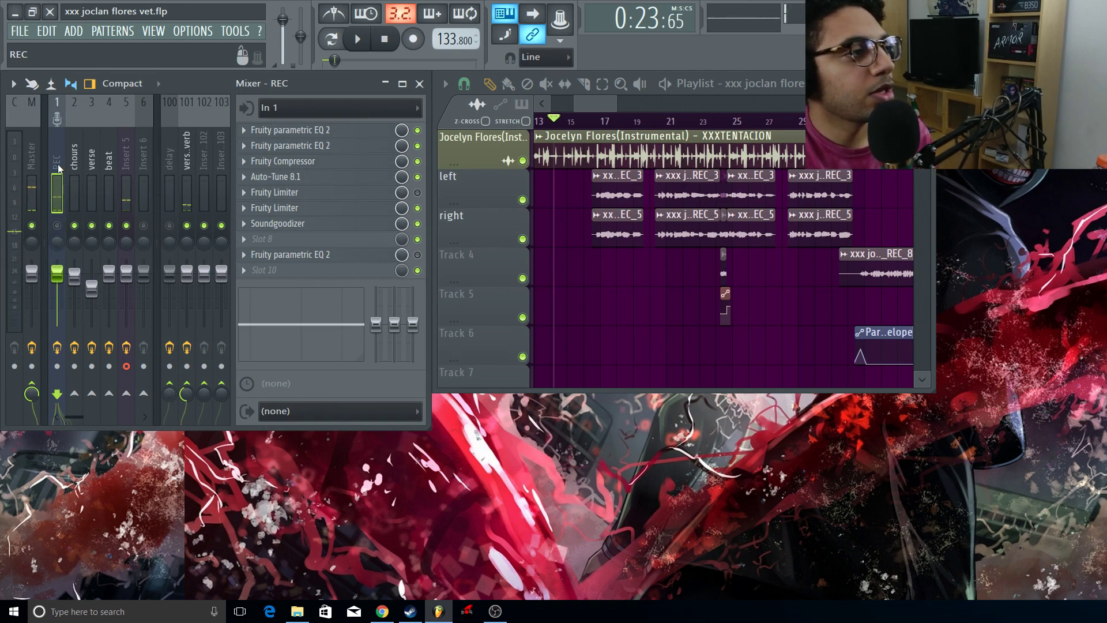
pyautogui.click(312, 131)
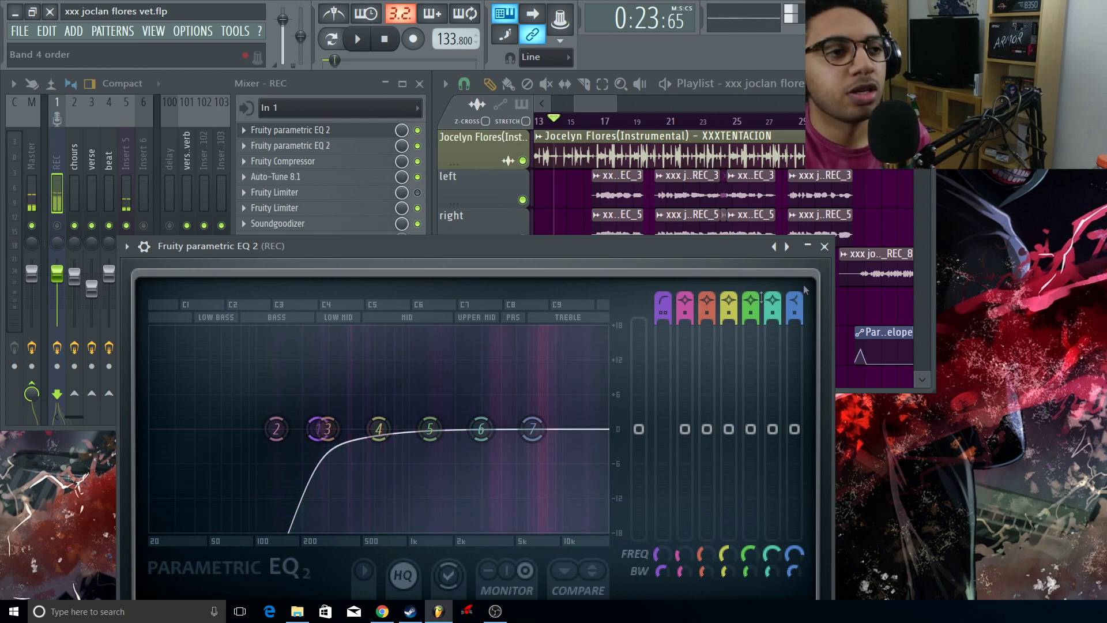
pyautogui.press('Escape')
# - Apply the Quick Low Roll-Off preset to the second parametric EQ on REC
pyautogui.click(289, 145)
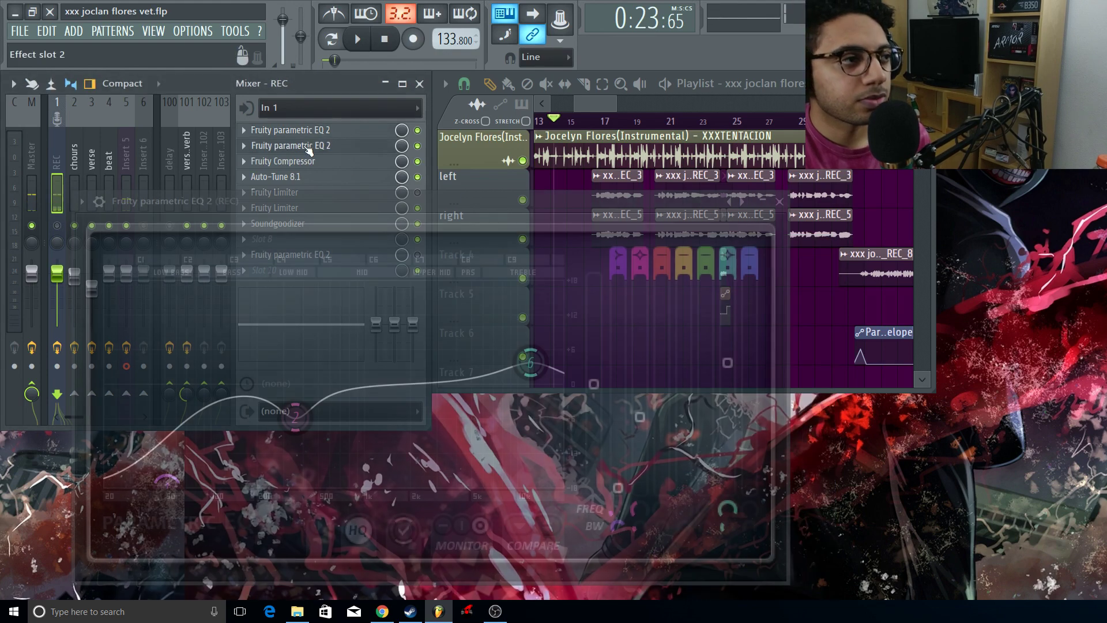
pyautogui.click(82, 201)
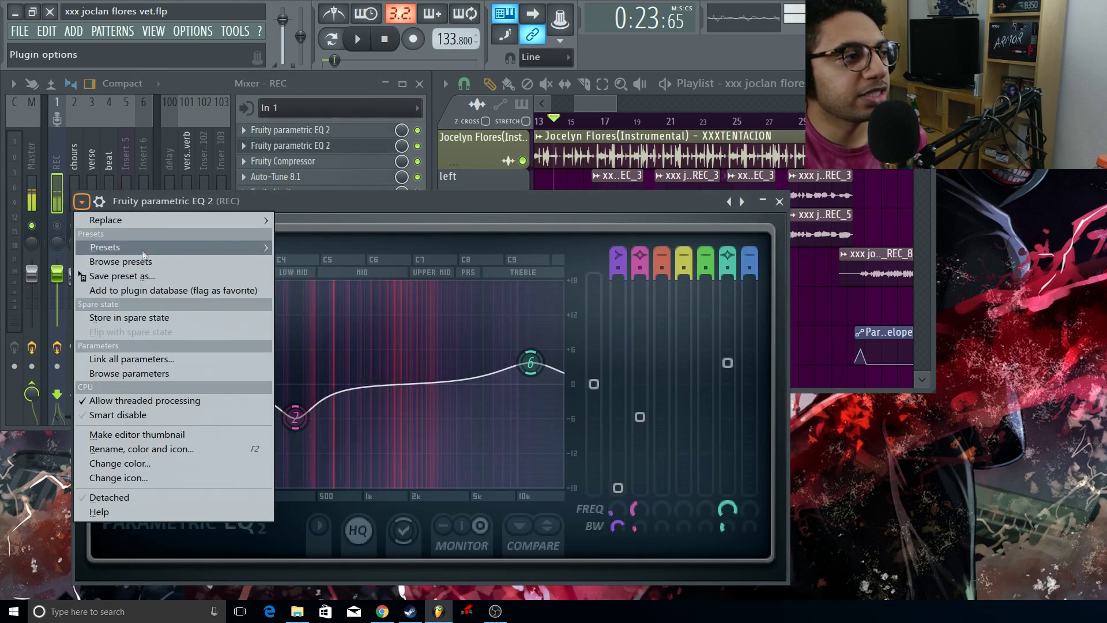
pyautogui.moveTo(109, 247)
pyautogui.click(323, 390)
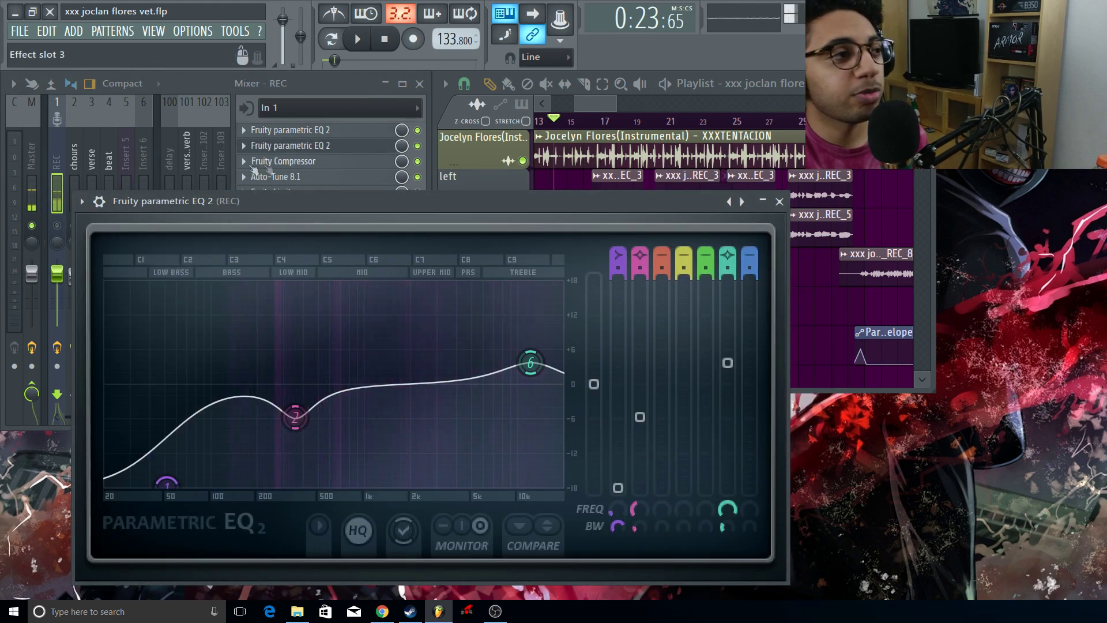
pyautogui.click(81, 202)
pyautogui.moveTo(111, 248)
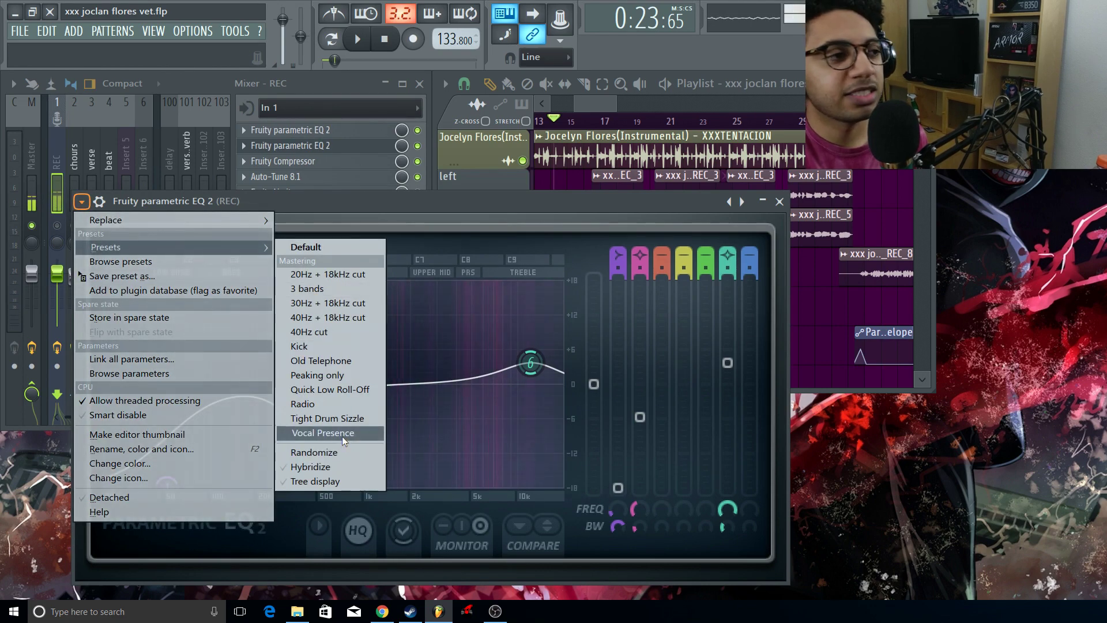
pyautogui.click(788, 201)
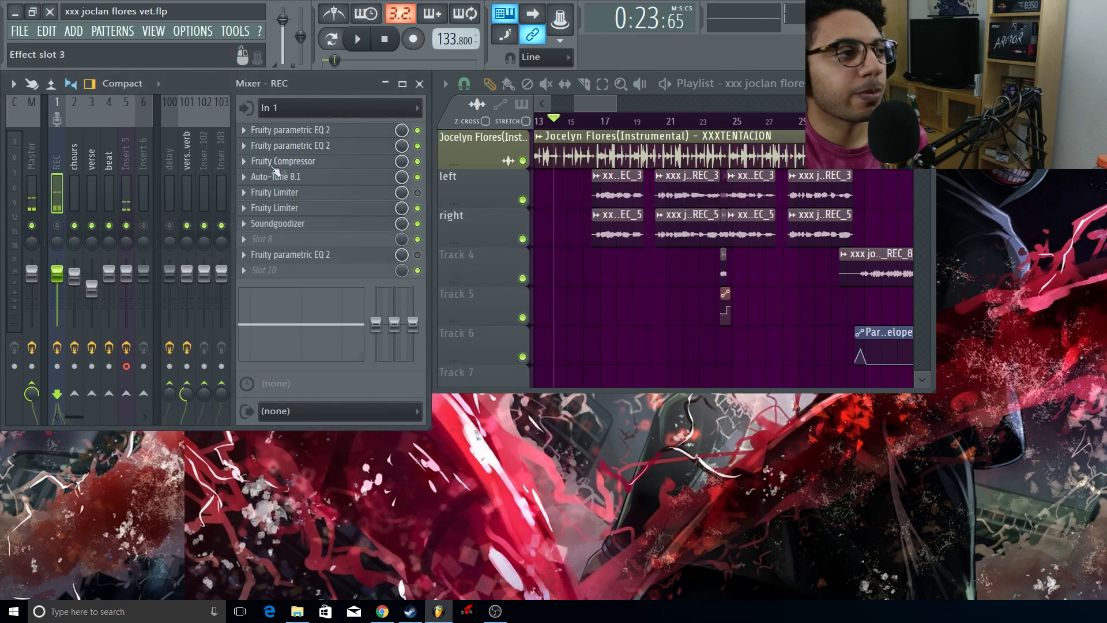
pyautogui.click(293, 164)
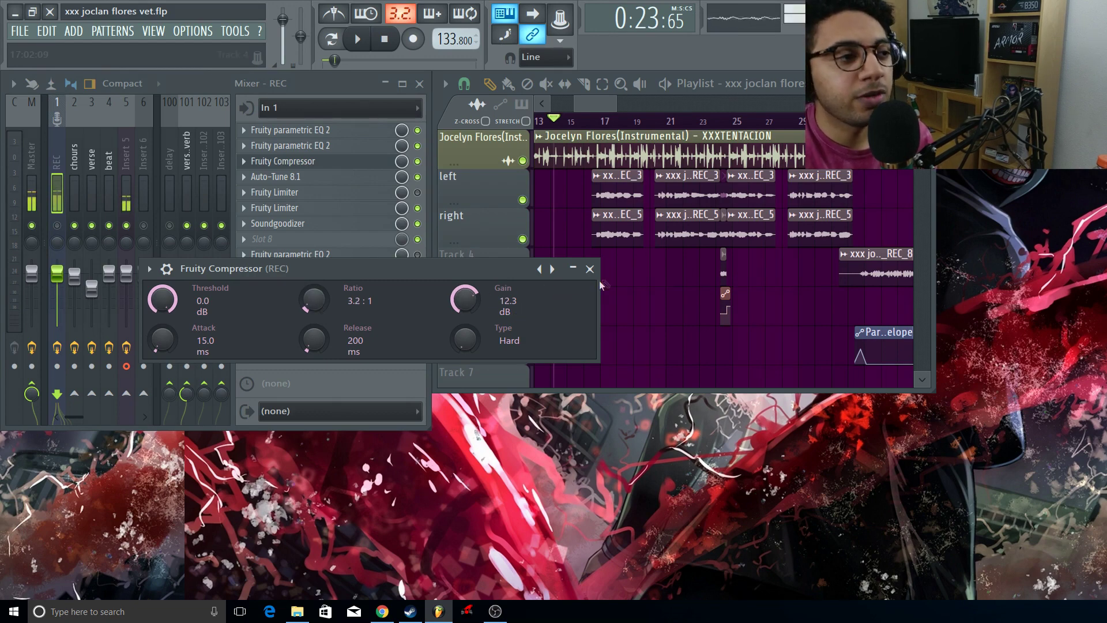
pyautogui.click(590, 268)
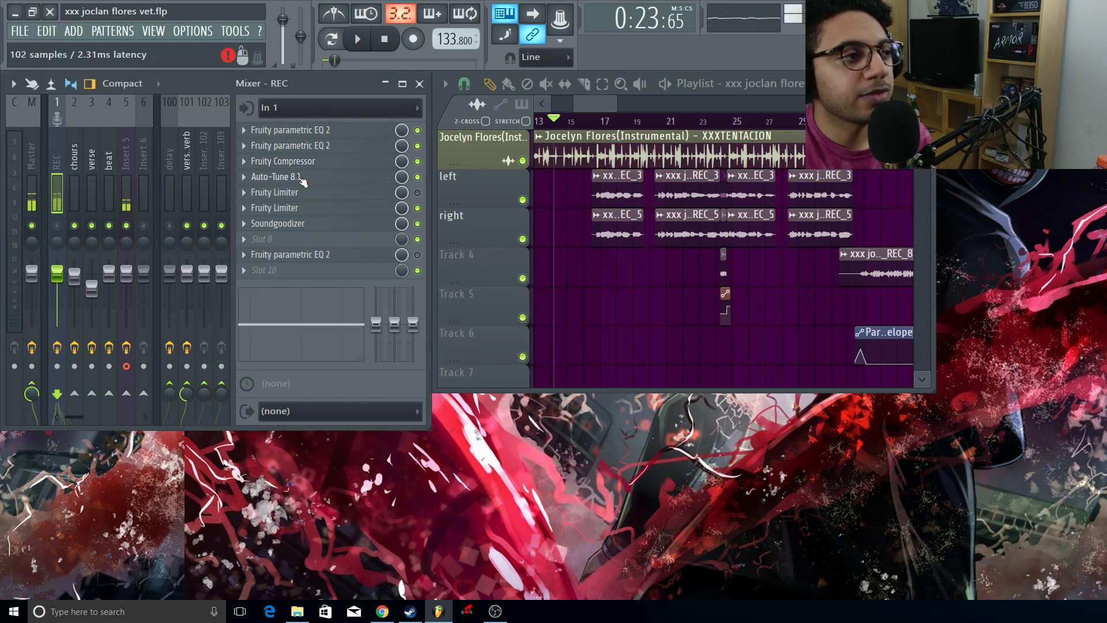
pyautogui.click(275, 177)
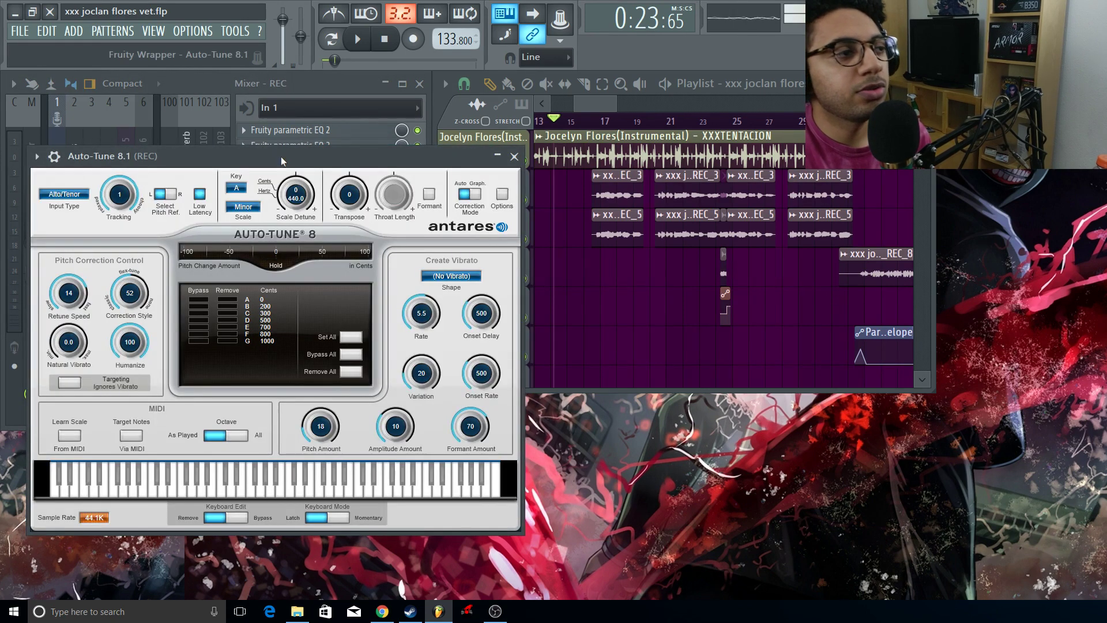
pyautogui.moveTo(281, 156); pyautogui.dragTo(305, 157)
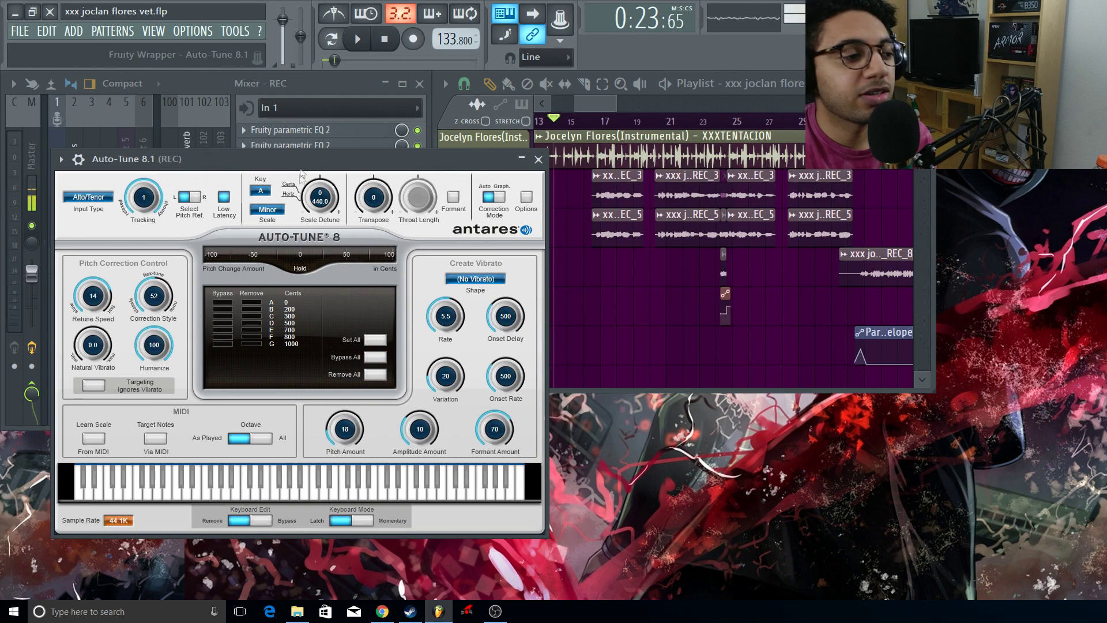
pyautogui.moveTo(439, 611)
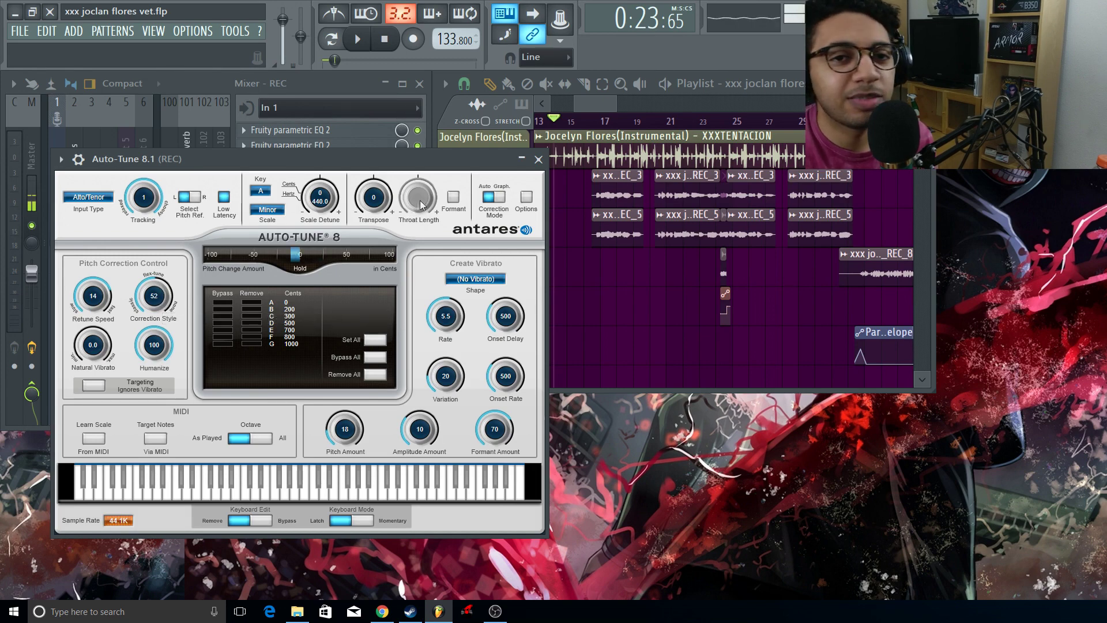
pyautogui.click(539, 159)
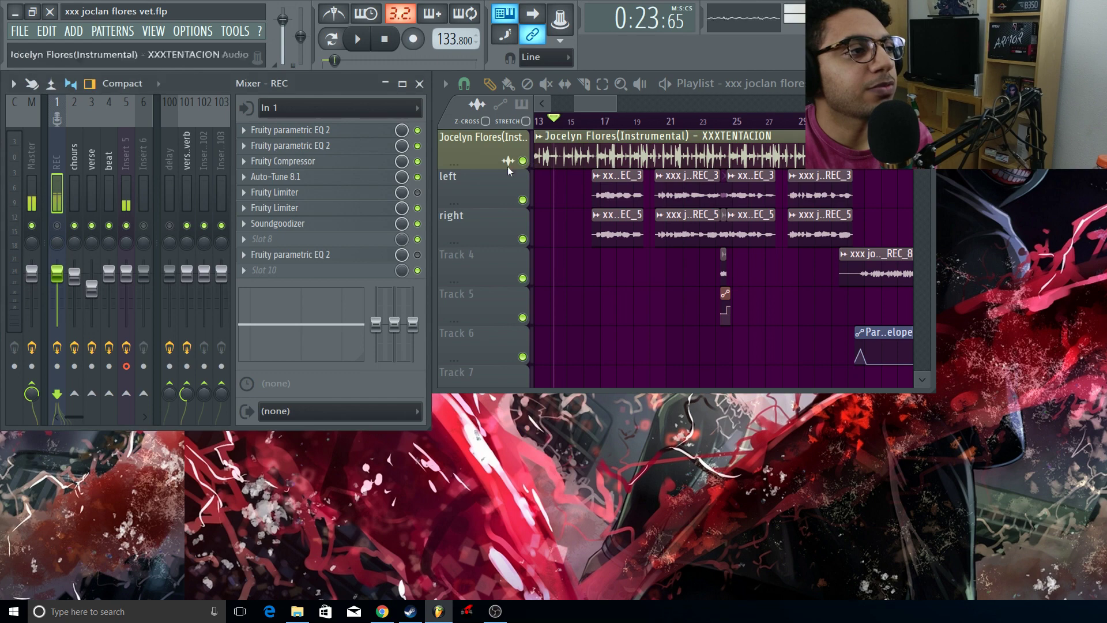
# - Review the Fruity Limiter in REC slot 5 and its slot options
pyautogui.click(312, 208)
pyautogui.click(688, 221)
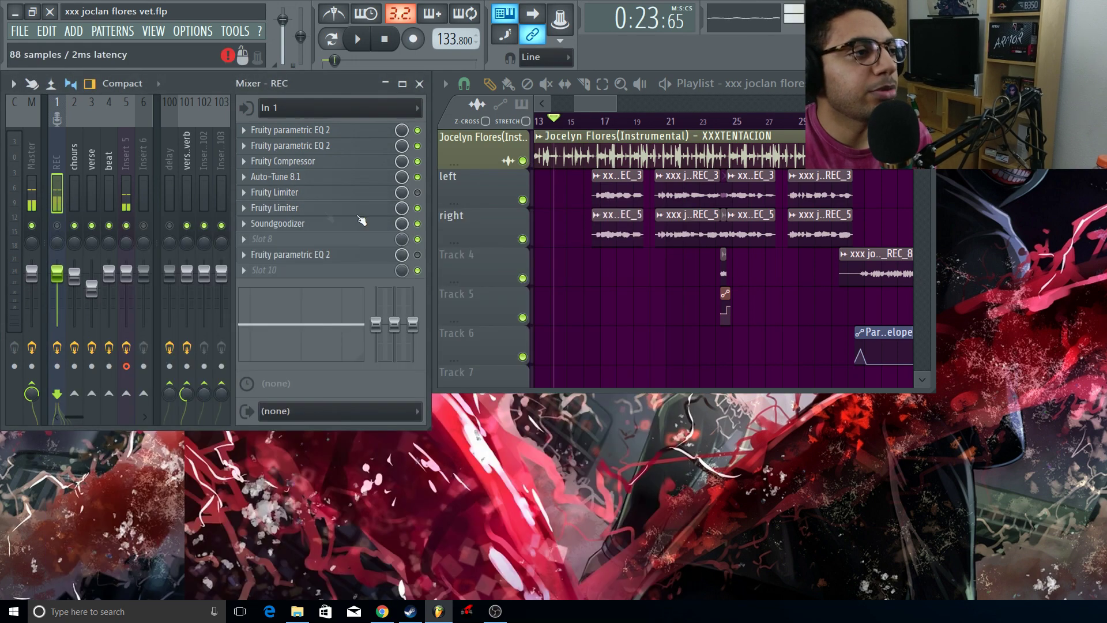
pyautogui.click(244, 192)
pyautogui.moveTo(272, 210)
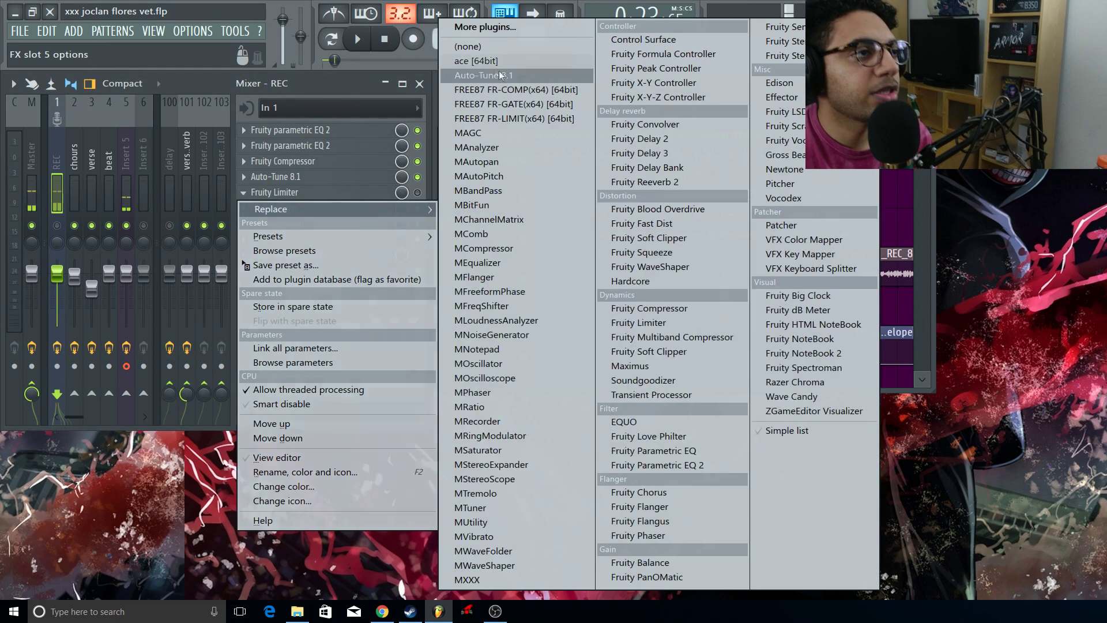
pyautogui.click(461, 19)
pyautogui.click(304, 209)
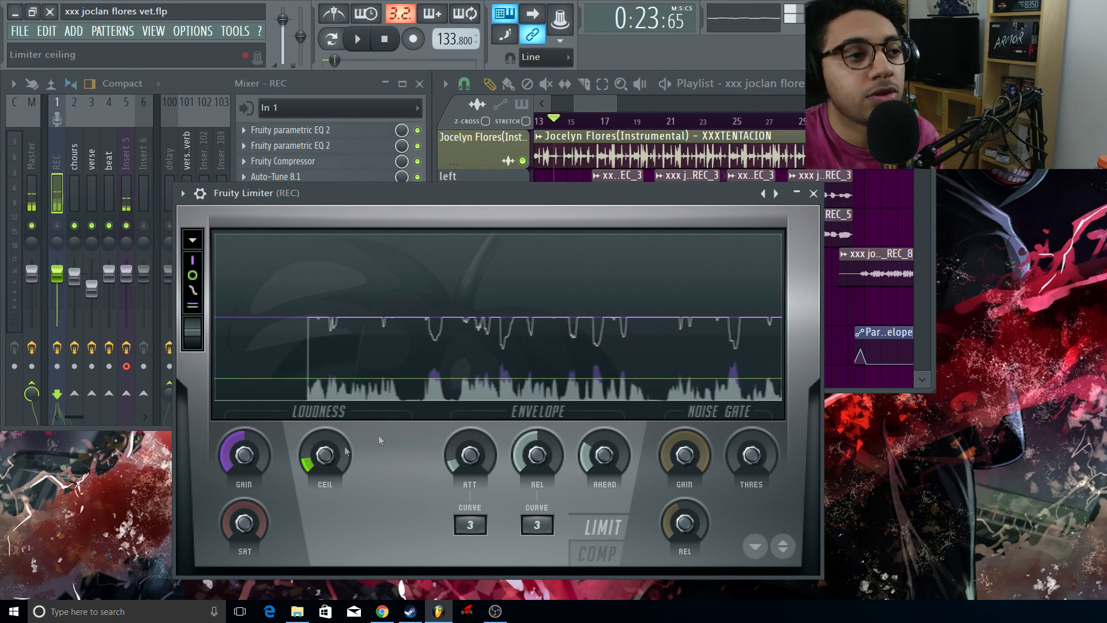
pyautogui.click(814, 194)
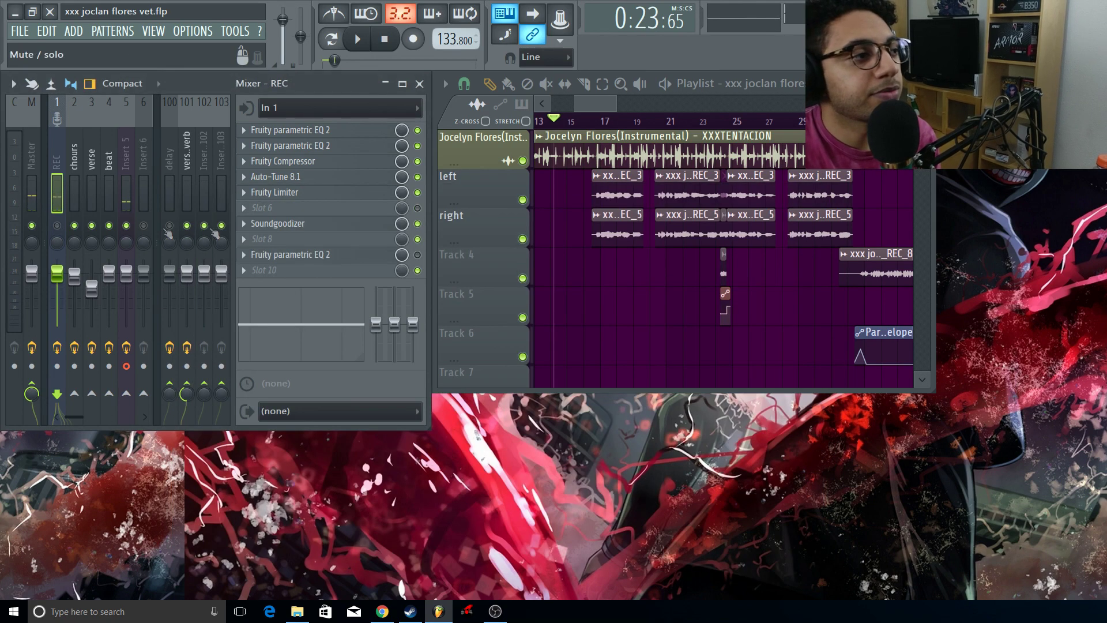
# - Move Soundgoodizer up into slot 6 and switch it to mode A
pyautogui.moveTo(292, 223); pyautogui.dragTo(282, 209)
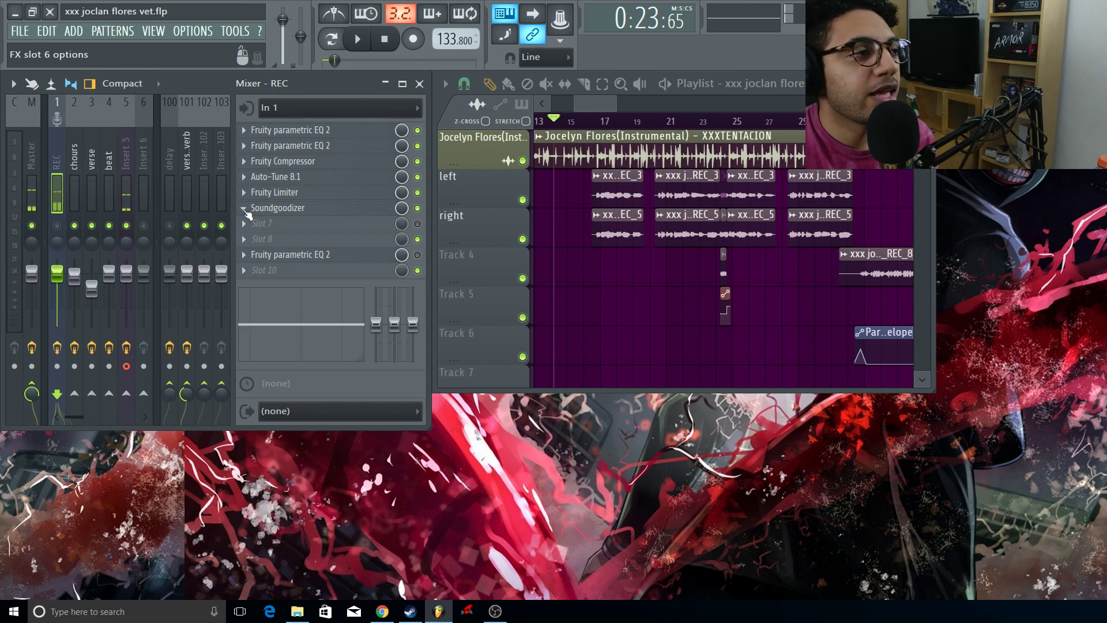
pyautogui.click(248, 212)
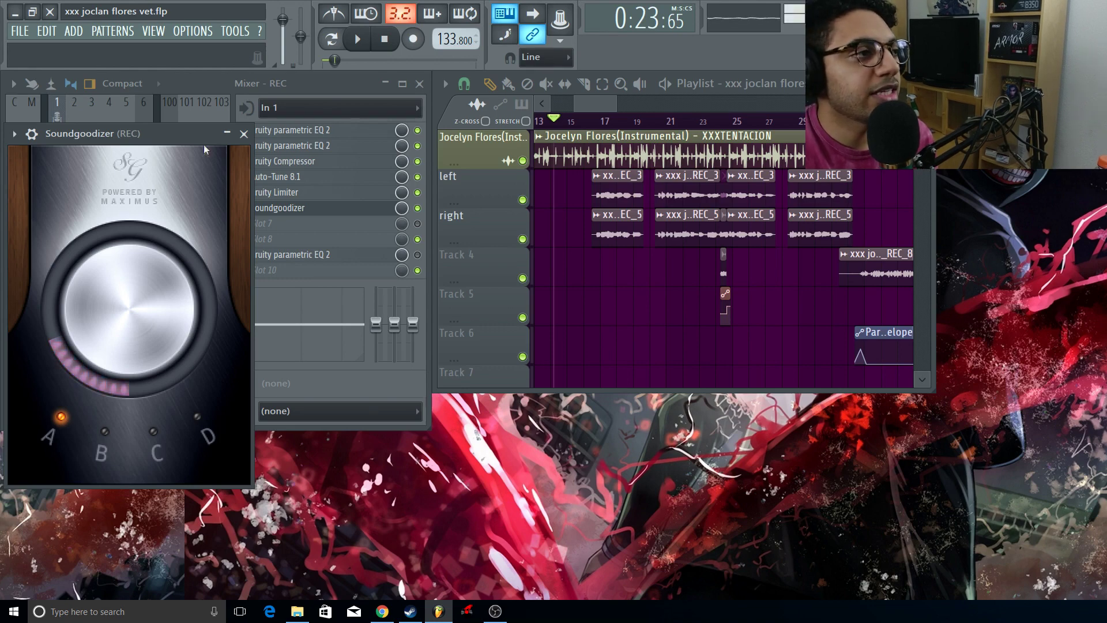
pyautogui.click(244, 133)
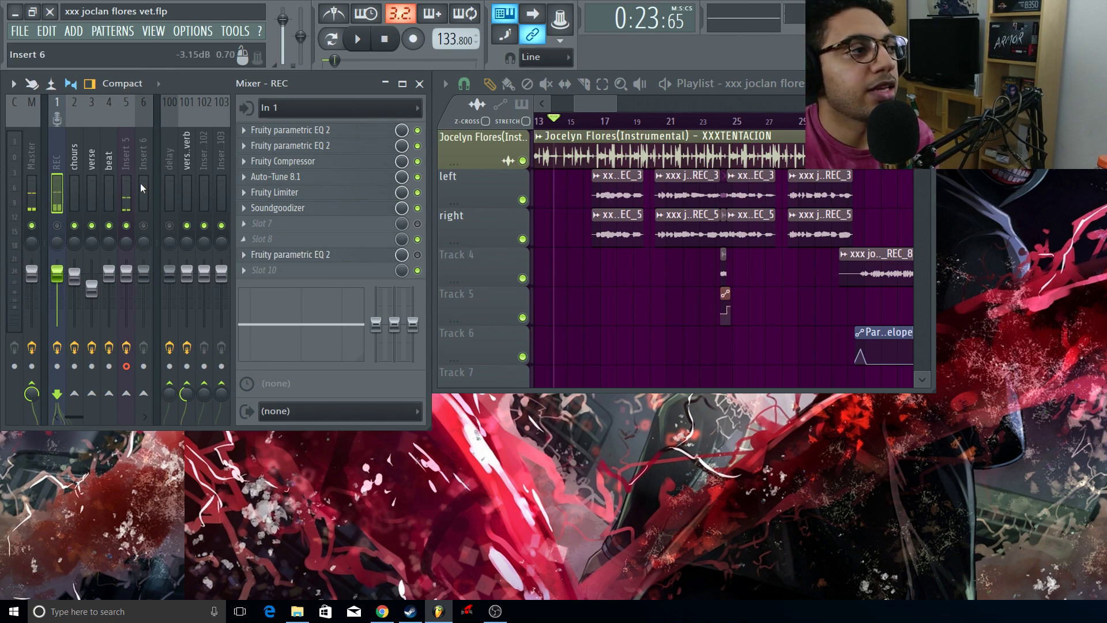
# - Hide the mixer, play the chorus from around bar 16, then mute the 'right' vocal track
pyautogui.click(388, 84)
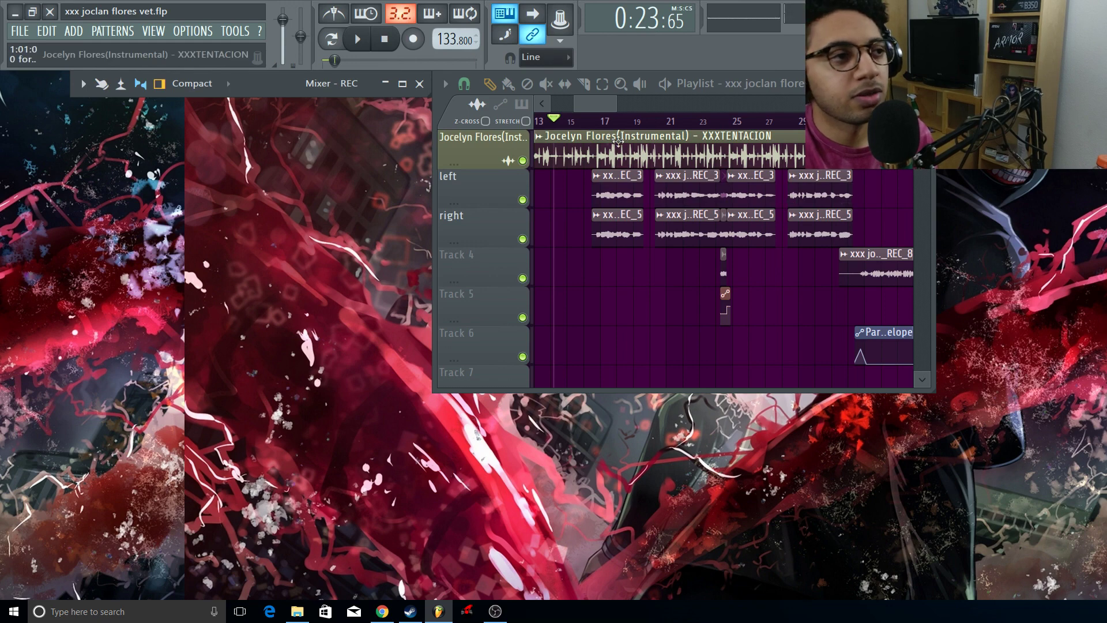
pyautogui.click(590, 121)
pyautogui.press('space')
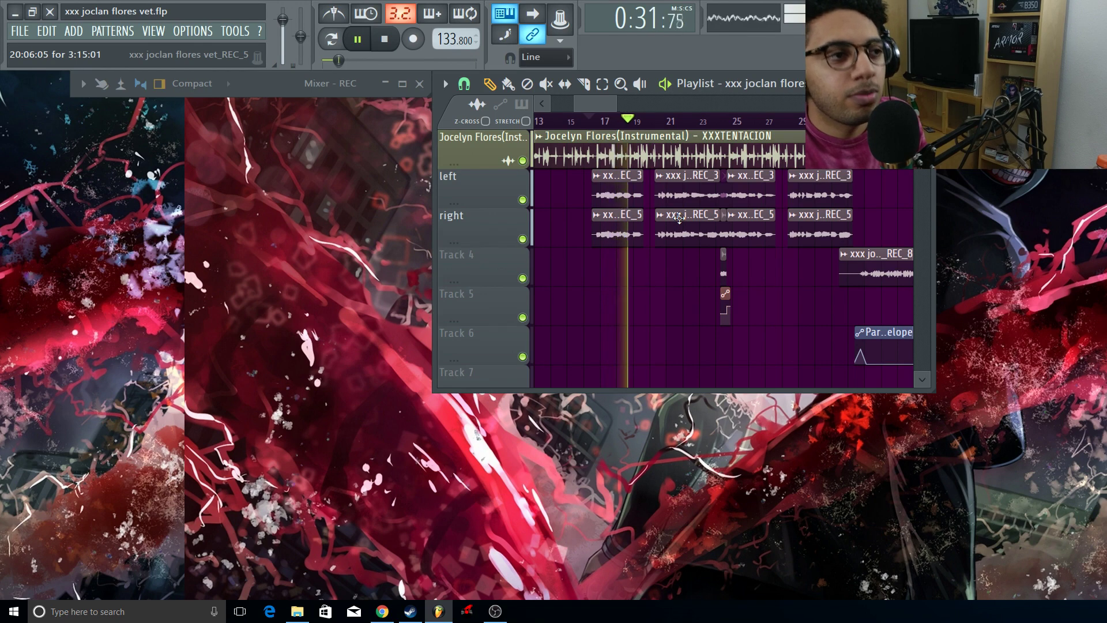
pyautogui.press('space')
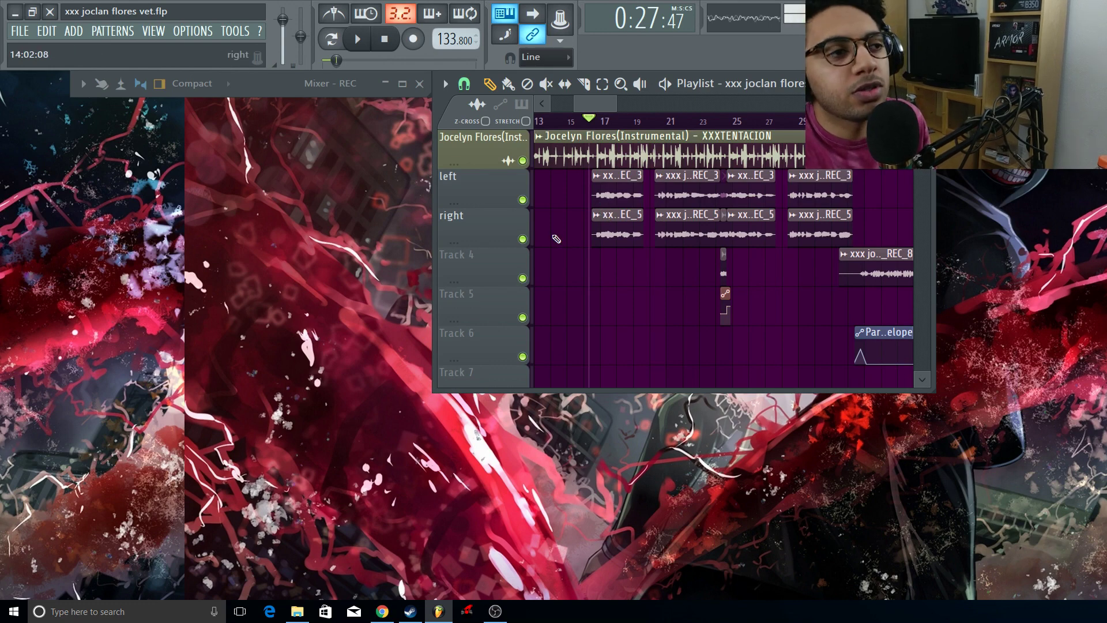
pyautogui.click(522, 239)
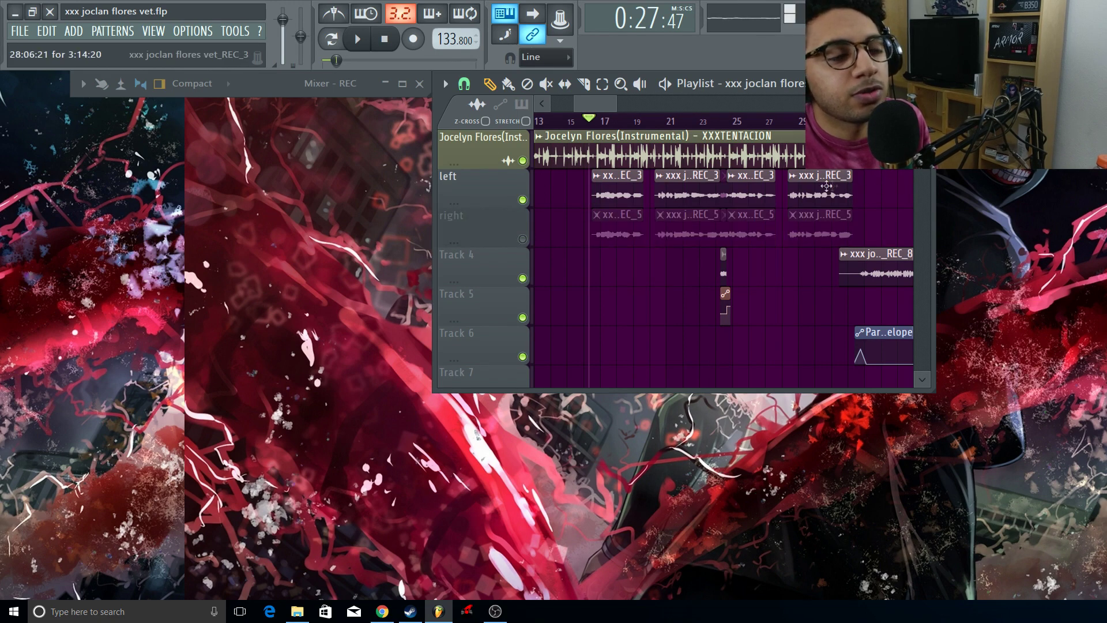
# - Unmute the 'right' track and reset the REC_5 take's pan to centre
pyautogui.doubleClick(628, 185)
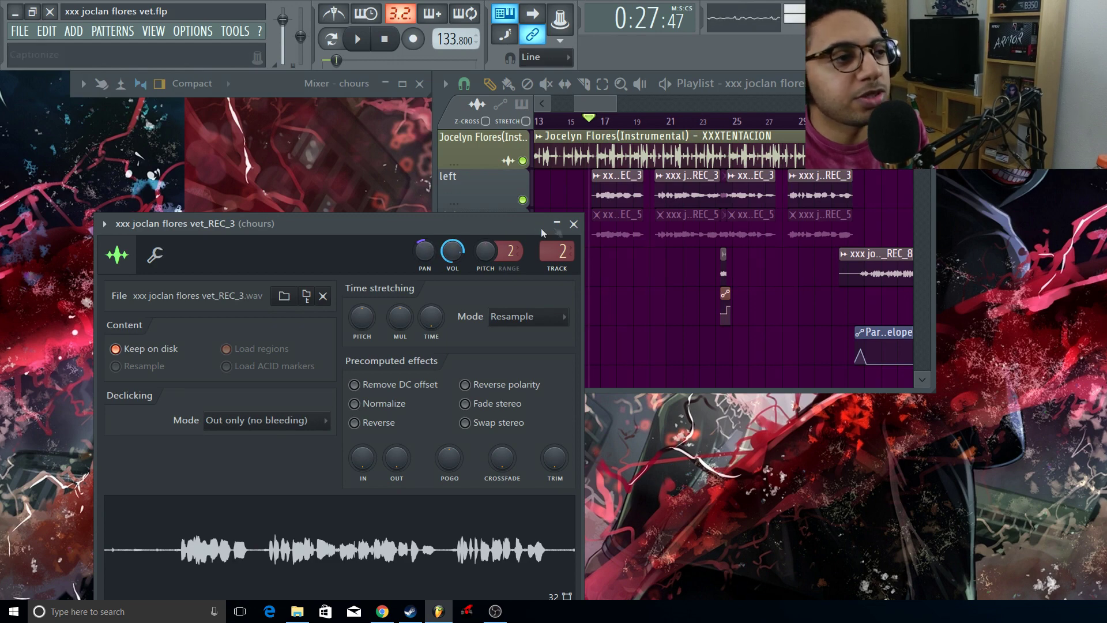
pyautogui.click(574, 225)
pyautogui.click(522, 238)
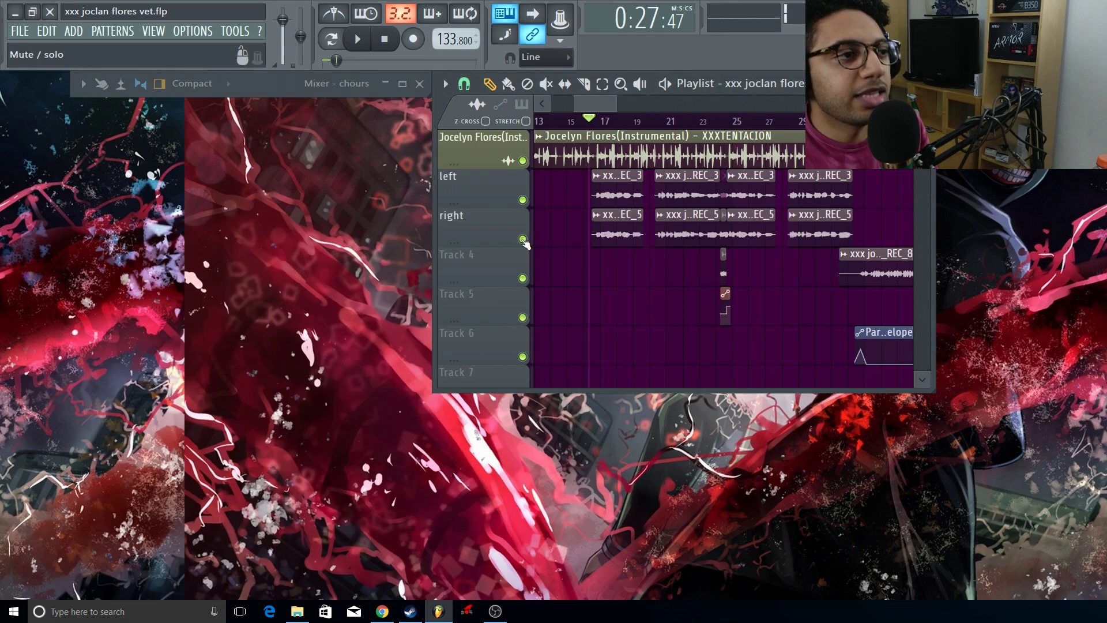
pyautogui.doubleClick(614, 217)
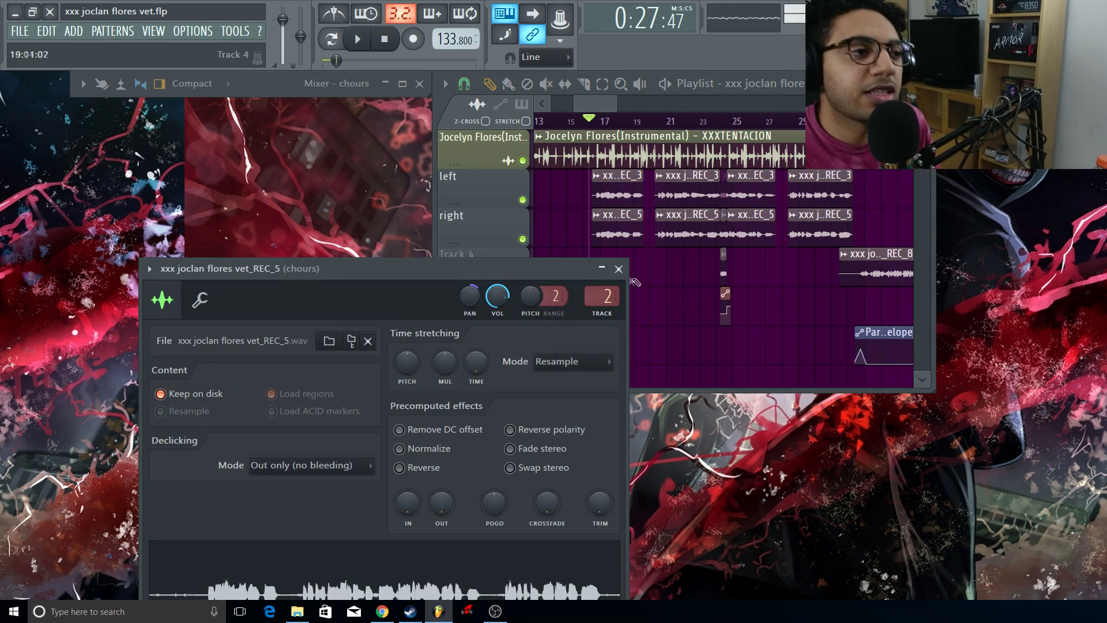
pyautogui.rightClick(471, 301)
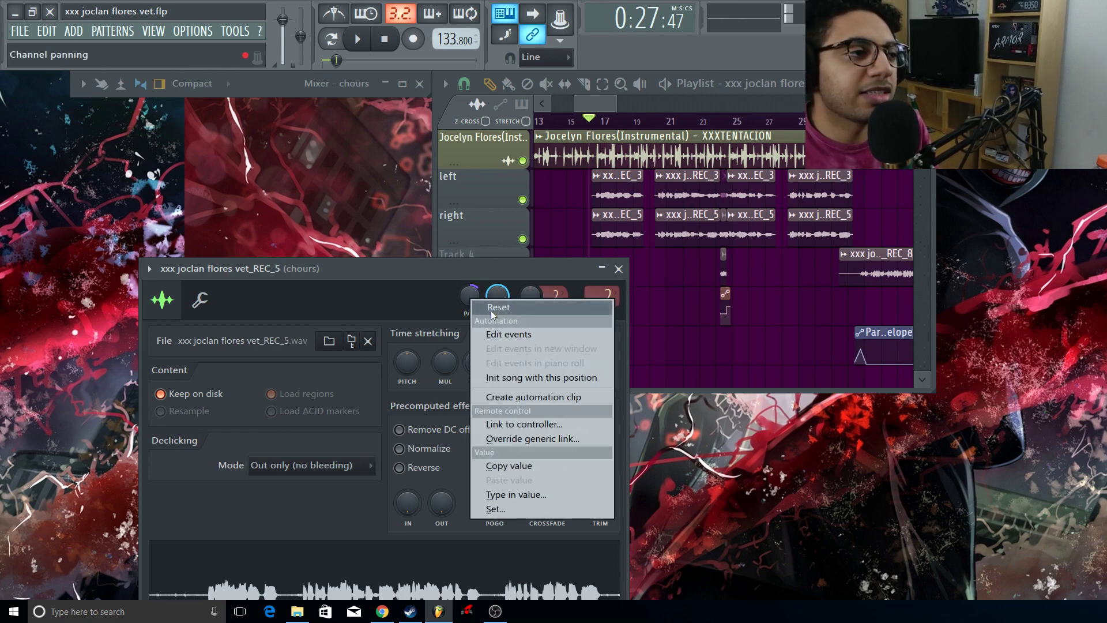
pyautogui.click(490, 310)
pyautogui.click(618, 269)
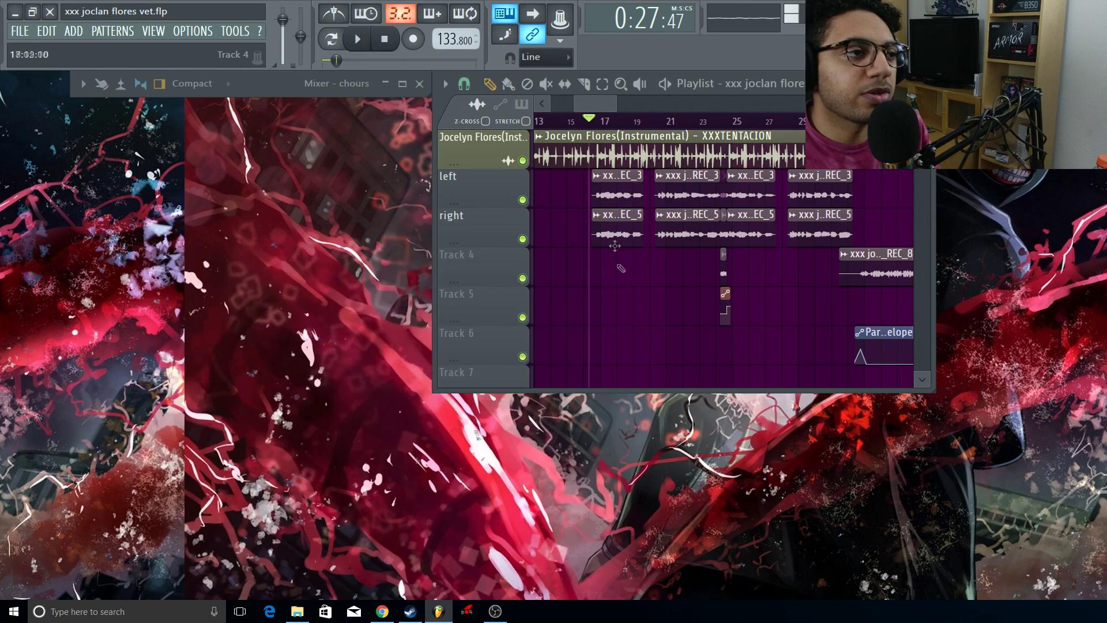
# - Reset the REC_3 take's pan to centre and play both chorus takes back
pyautogui.click(606, 175)
pyautogui.rightClick(437, 255)
pyautogui.click(456, 251)
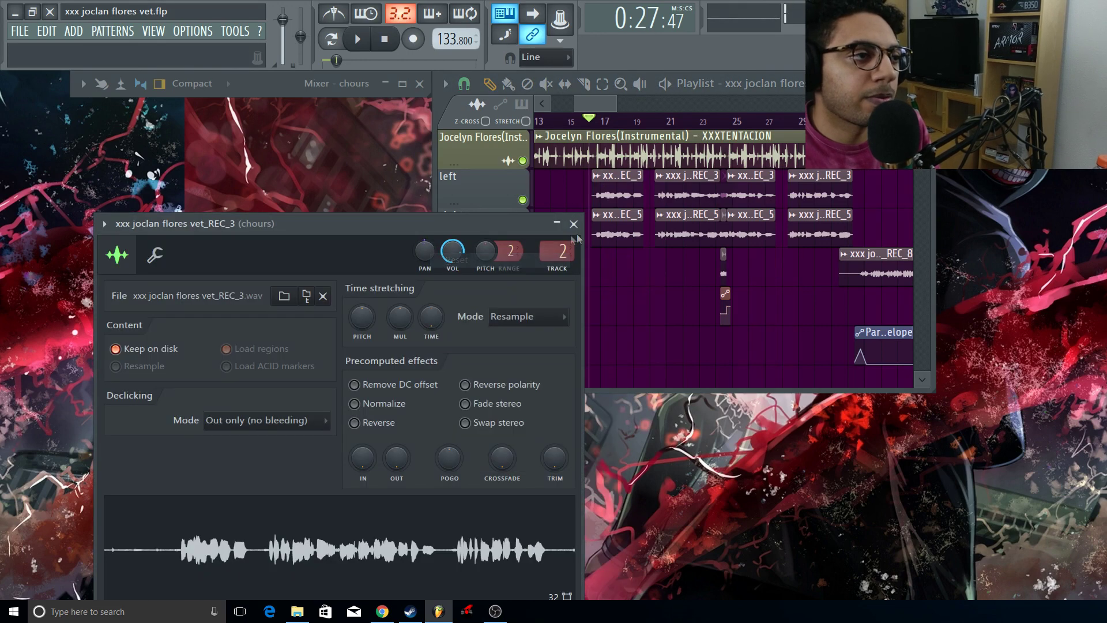
pyautogui.click(574, 224)
pyautogui.press('space')
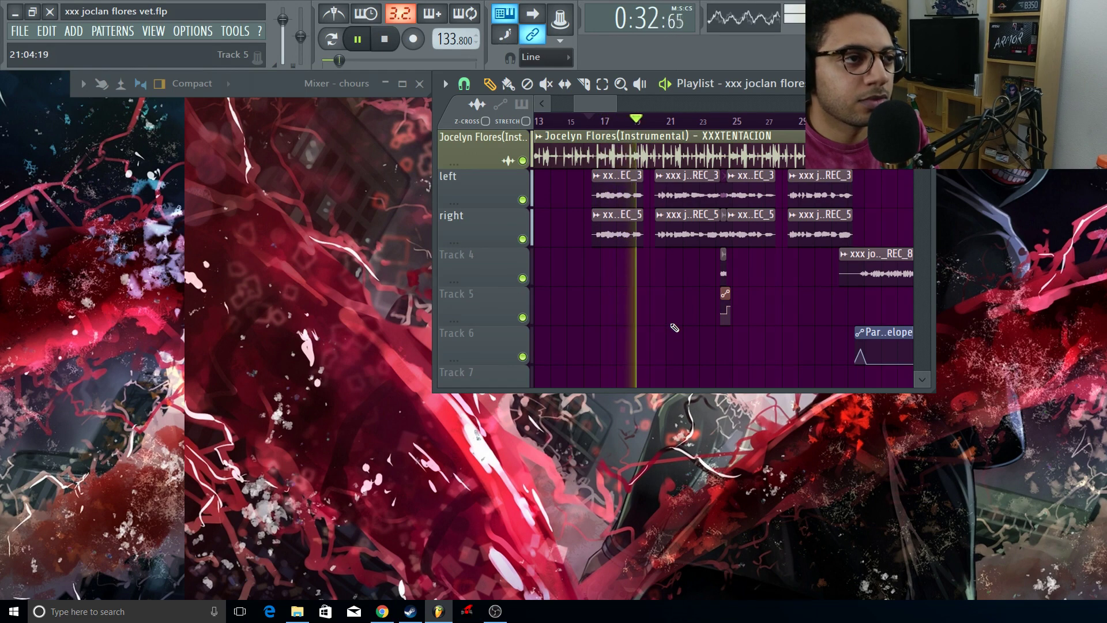
pyautogui.press('space')
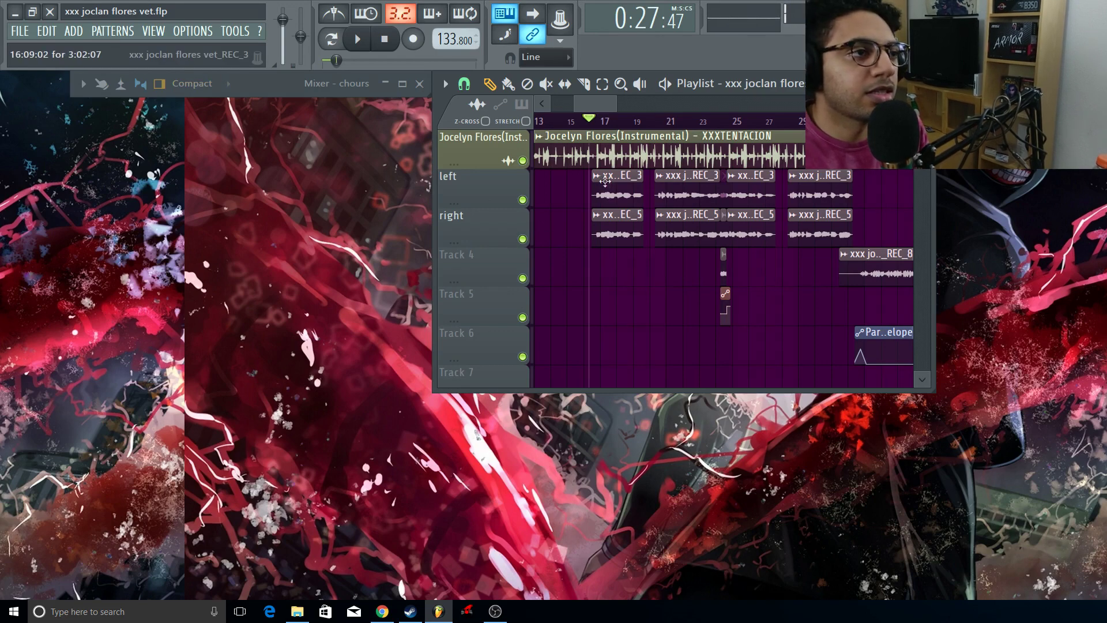
pyautogui.click(602, 176)
# - Pan the REC_5 take 21% right and play the chorus back, comparing against REC_3
pyautogui.click(574, 225)
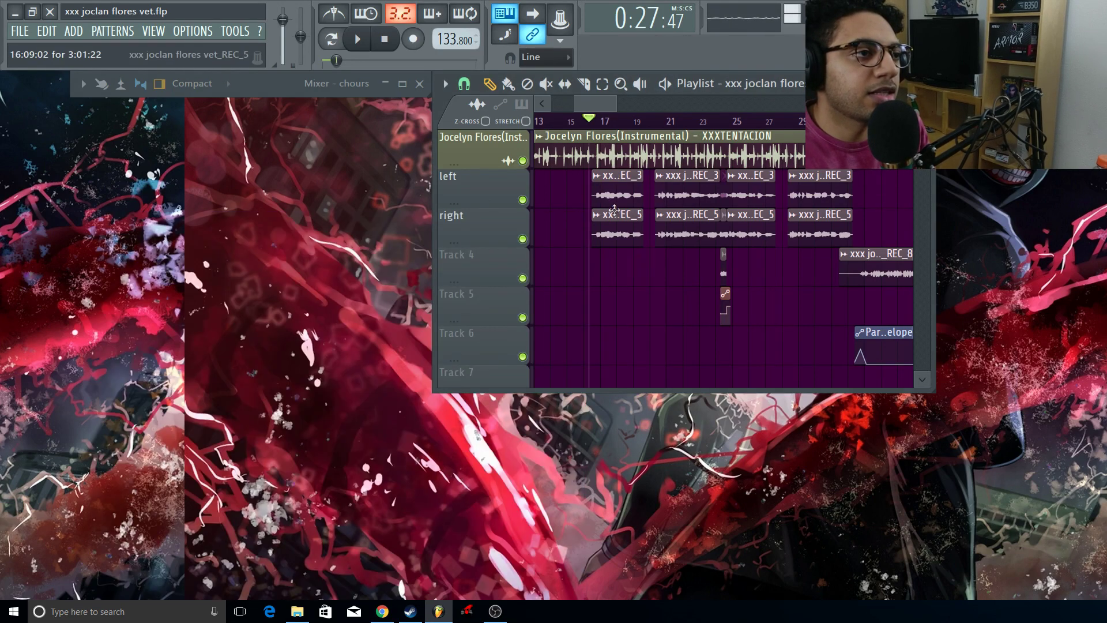
pyautogui.doubleClick(613, 214)
pyautogui.click(620, 267)
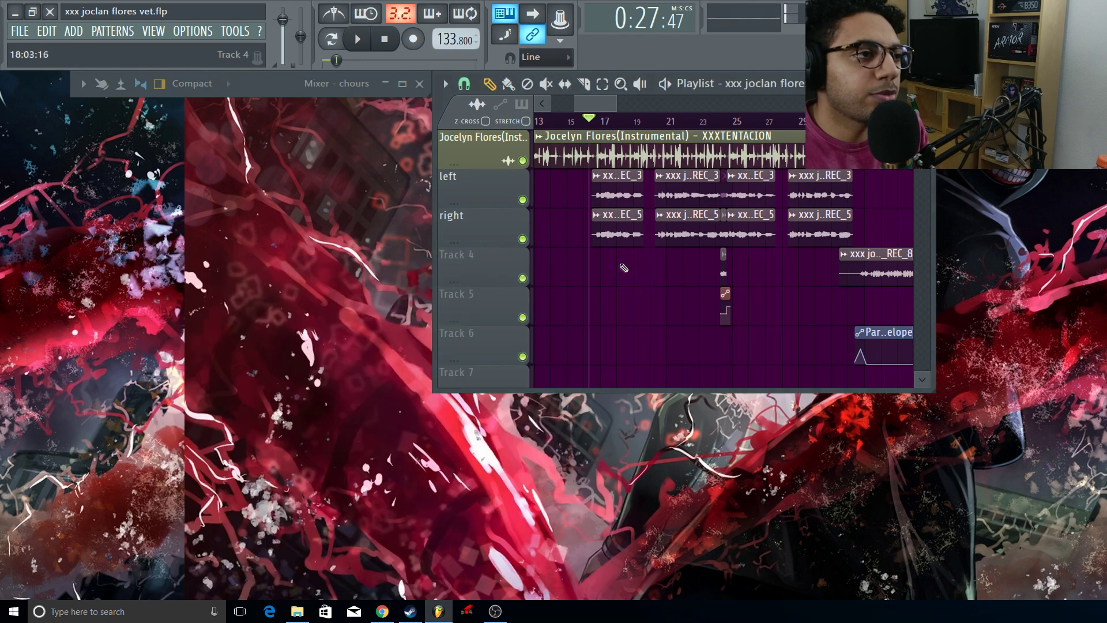
pyautogui.doubleClick(629, 243)
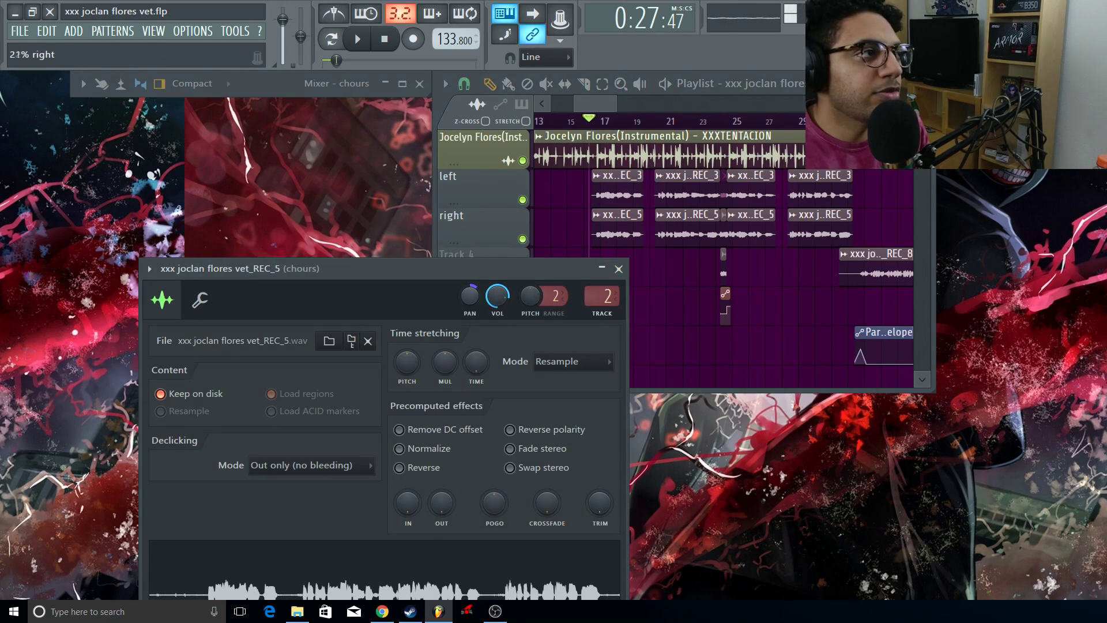
pyautogui.click(619, 269)
pyautogui.press('space')
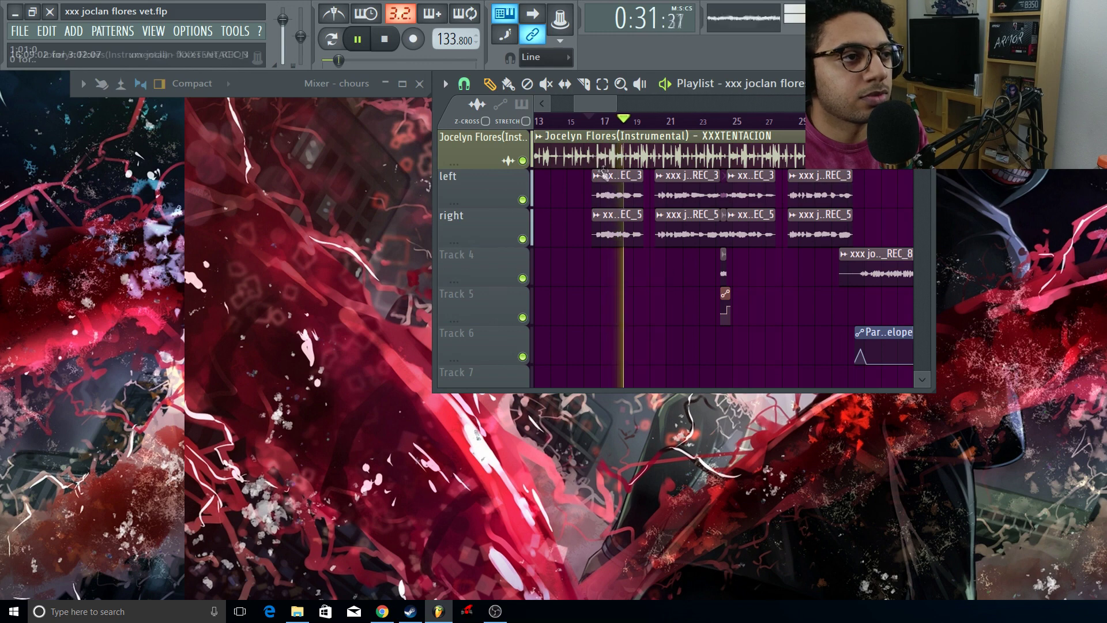
pyautogui.doubleClick(603, 179)
pyautogui.click(574, 224)
pyautogui.press('space')
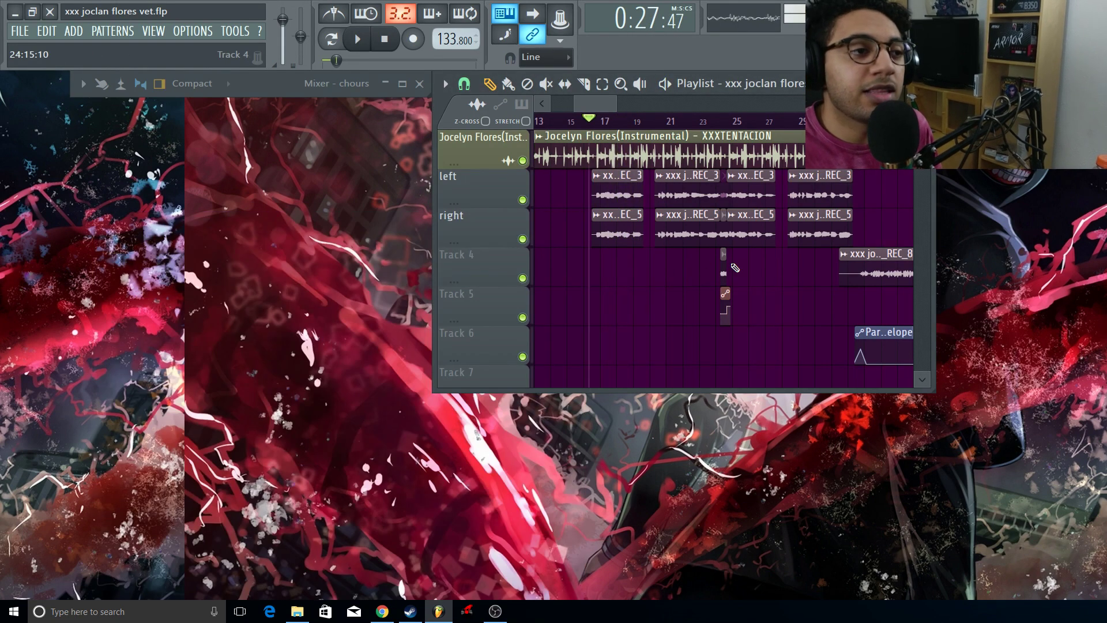
# - Check the playlist around bar 32, return the play position to bar 16, and restore the mixer
pyautogui.scroll(-2, 773, 286)
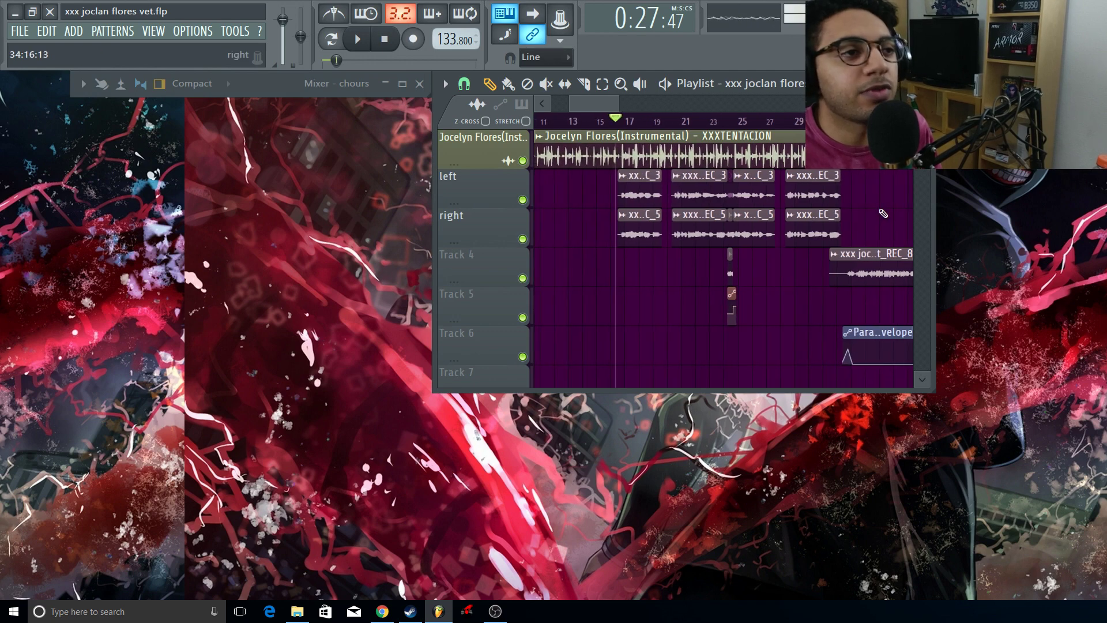
pyautogui.hscroll(4, 807, 215)
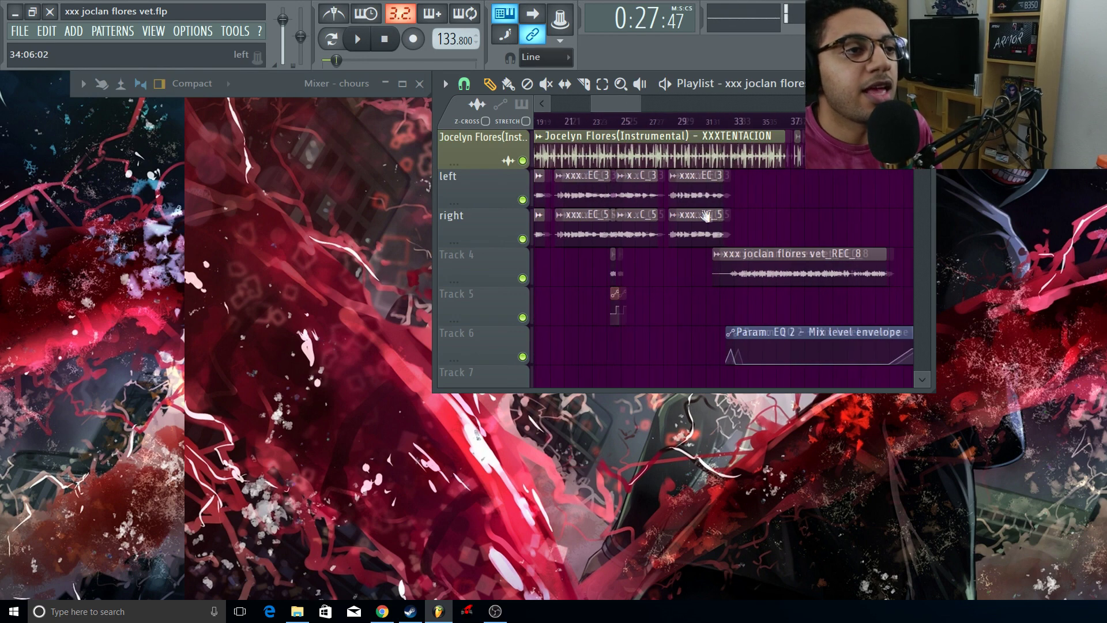
pyautogui.hscroll(2, 706, 216)
pyautogui.click(666, 121)
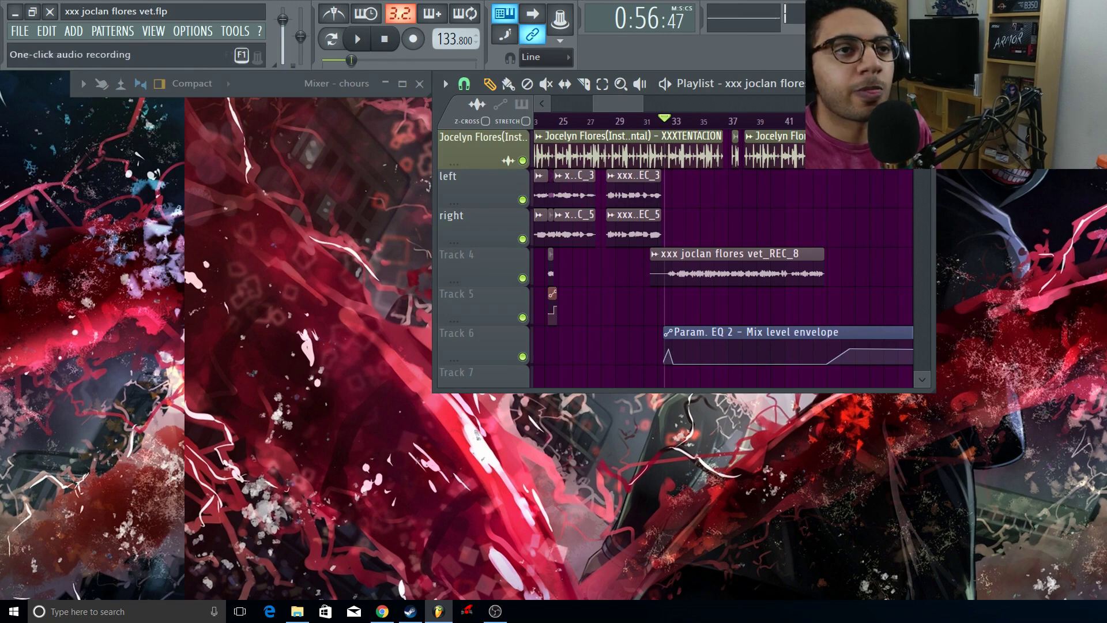
pyautogui.hscroll(-3, 732, 206)
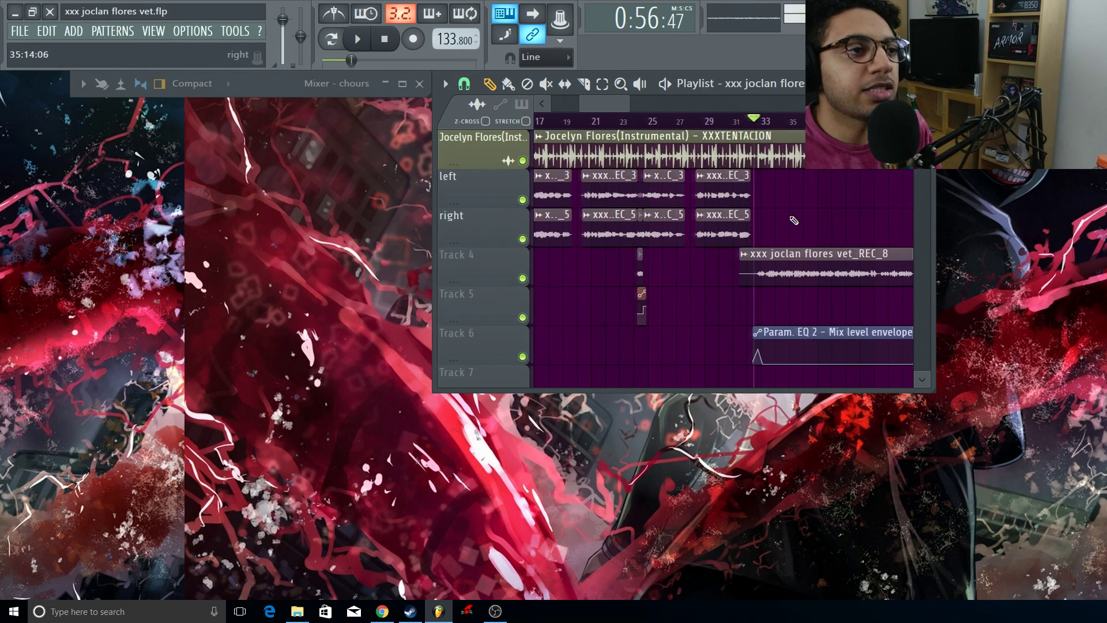
pyautogui.click(616, 123)
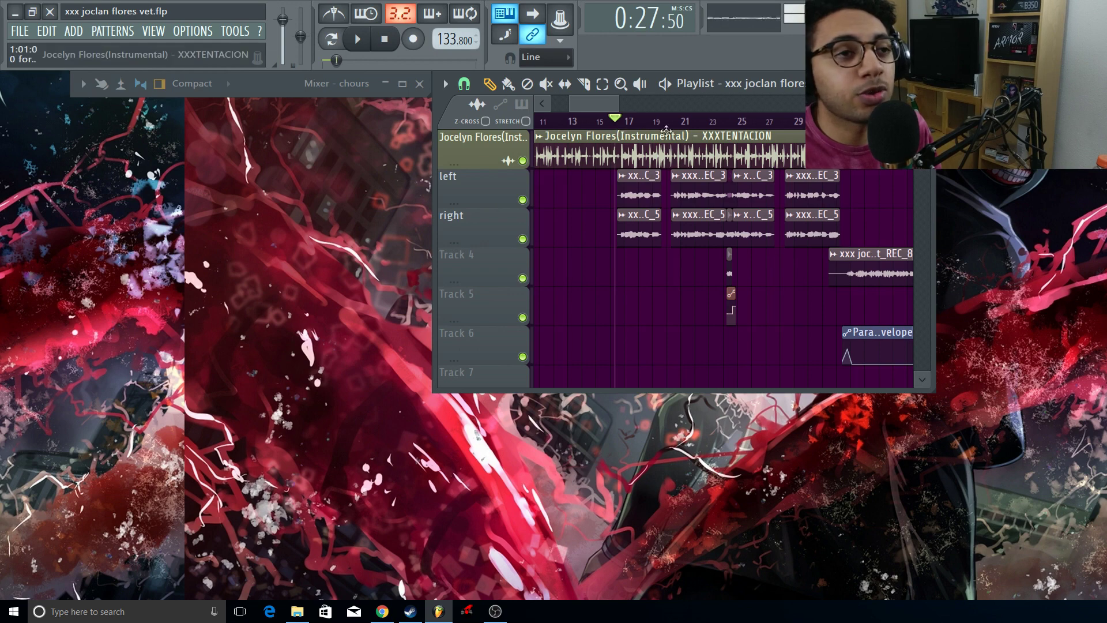
pyautogui.doubleClick(272, 84)
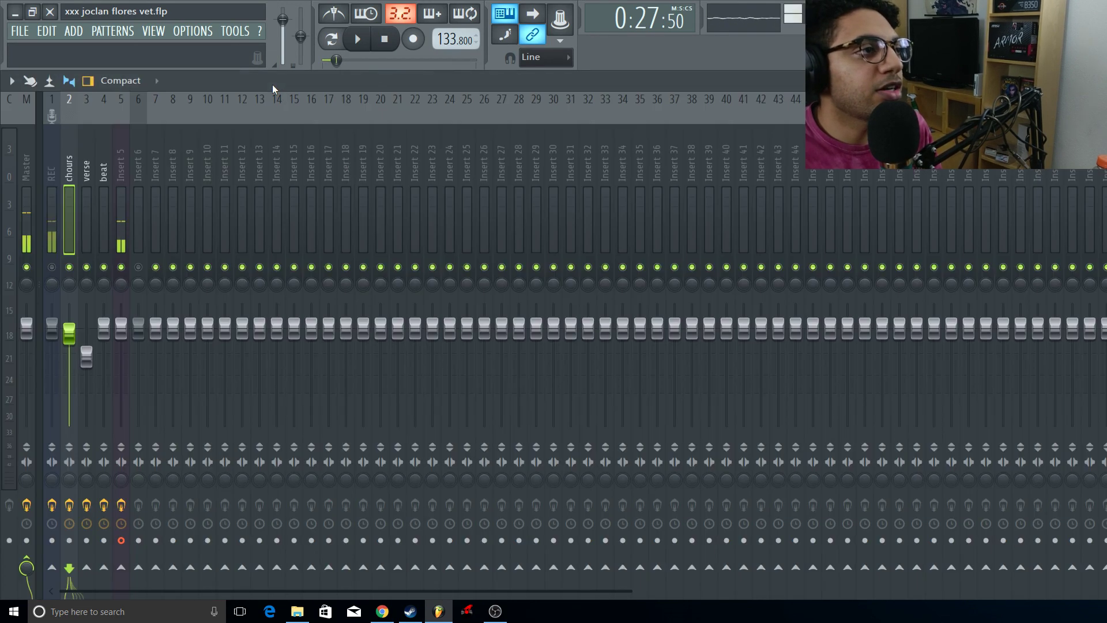
pyautogui.doubleClick(272, 81)
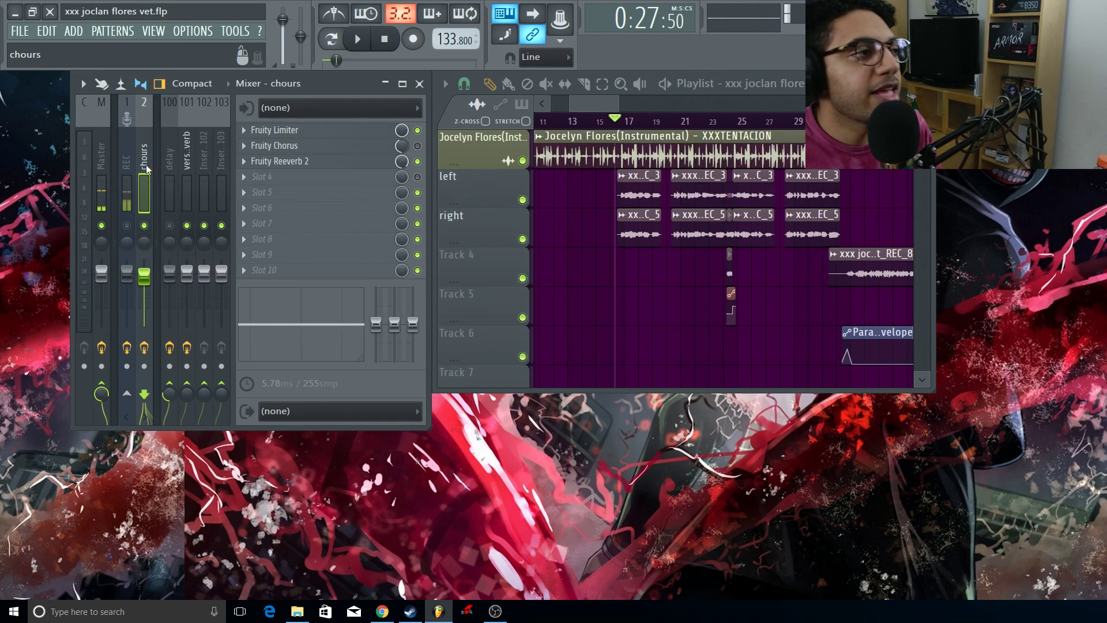
# - Open the chours Fruity Reeverb 2, check its WET level and SIZE, then close it
pyautogui.click(300, 161)
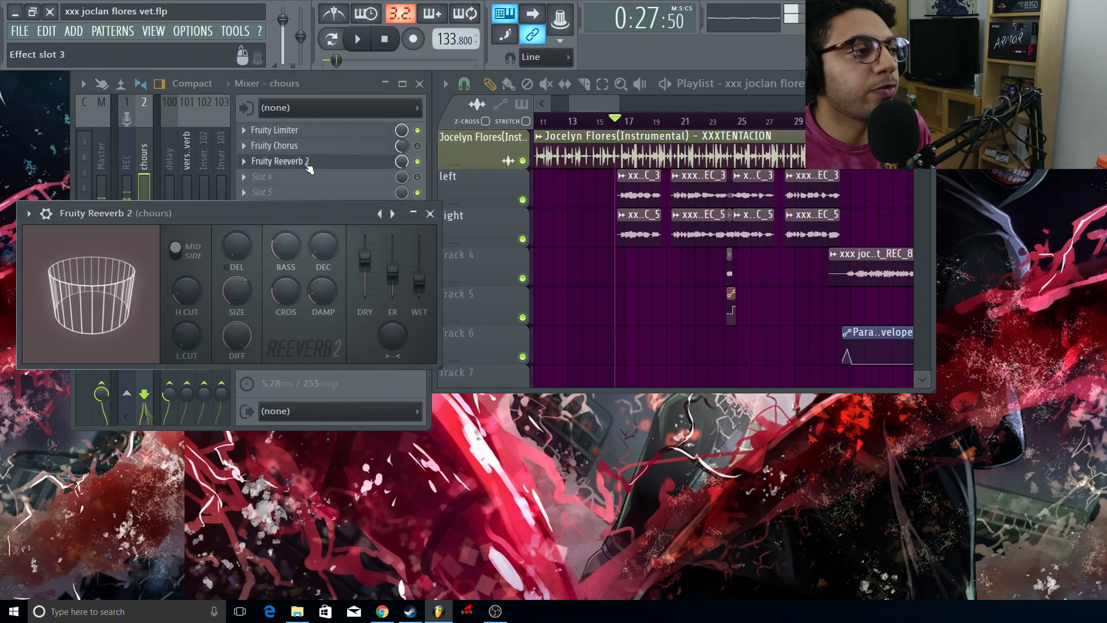
pyautogui.moveTo(292, 210); pyautogui.dragTo(308, 212)
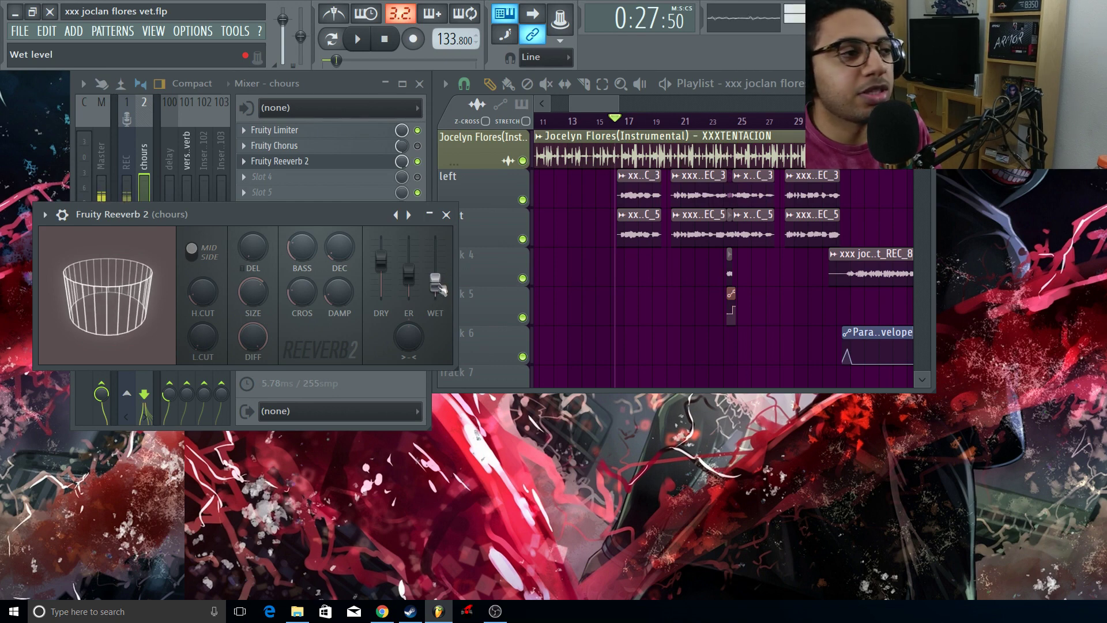
pyautogui.click(435, 283)
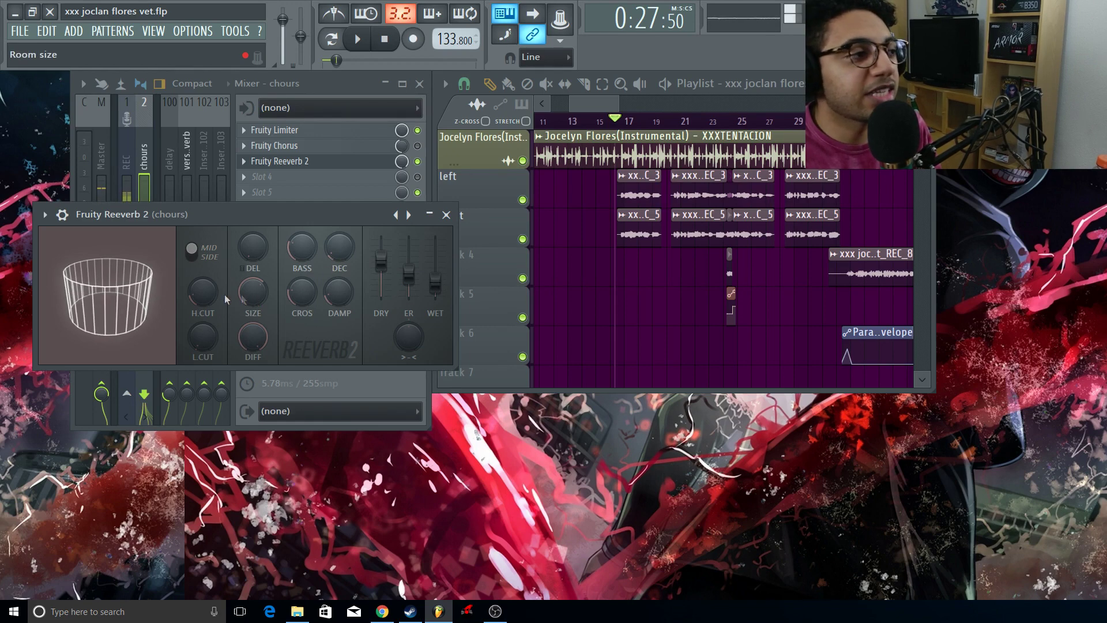
pyautogui.click(446, 215)
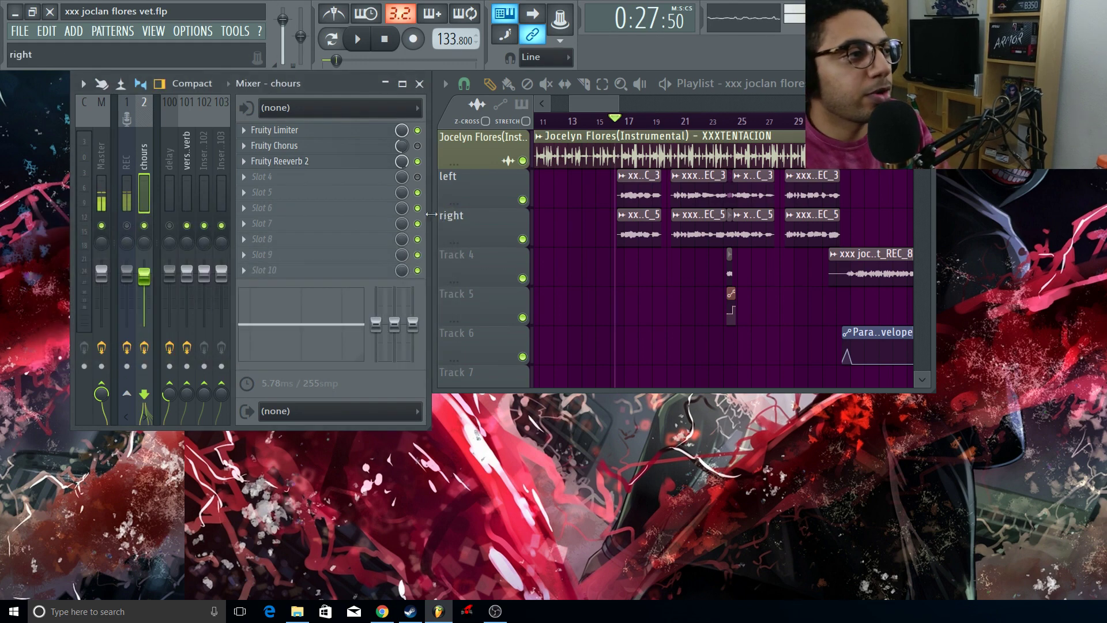
pyautogui.click(346, 131)
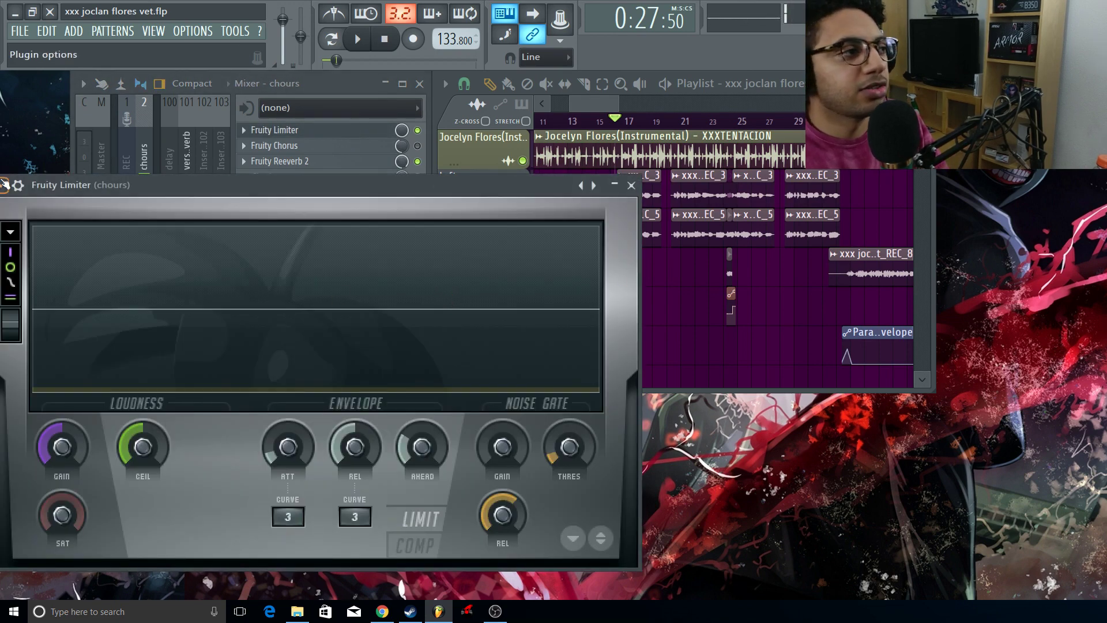
pyautogui.moveTo(2, 187); pyautogui.dragTo(136, 187)
pyautogui.click(134, 186)
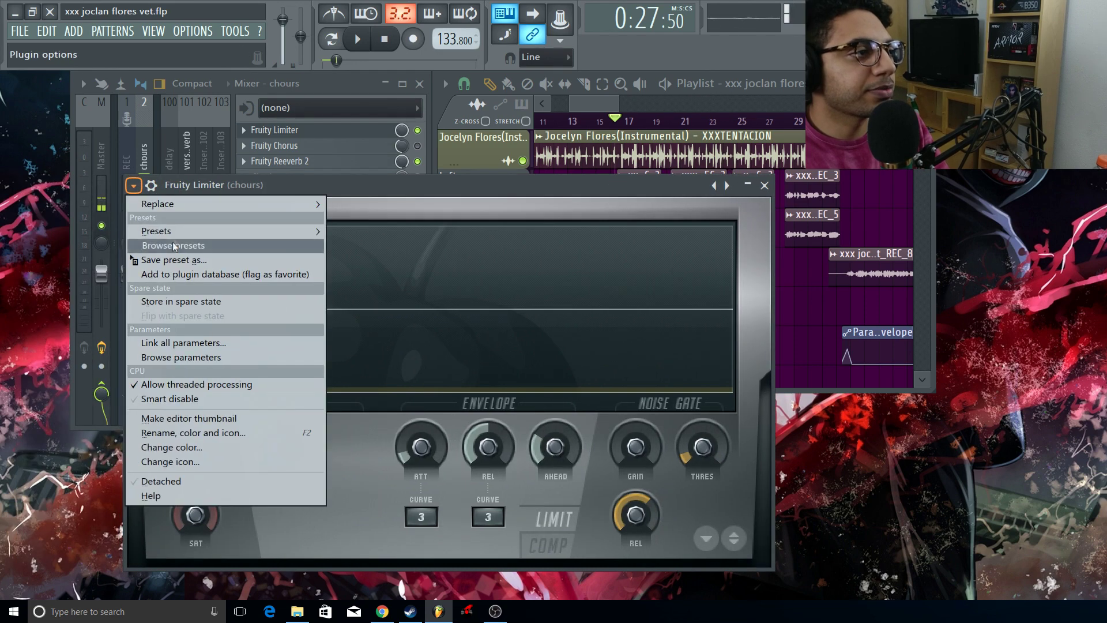
pyautogui.moveTo(173, 231)
pyautogui.click(690, 196)
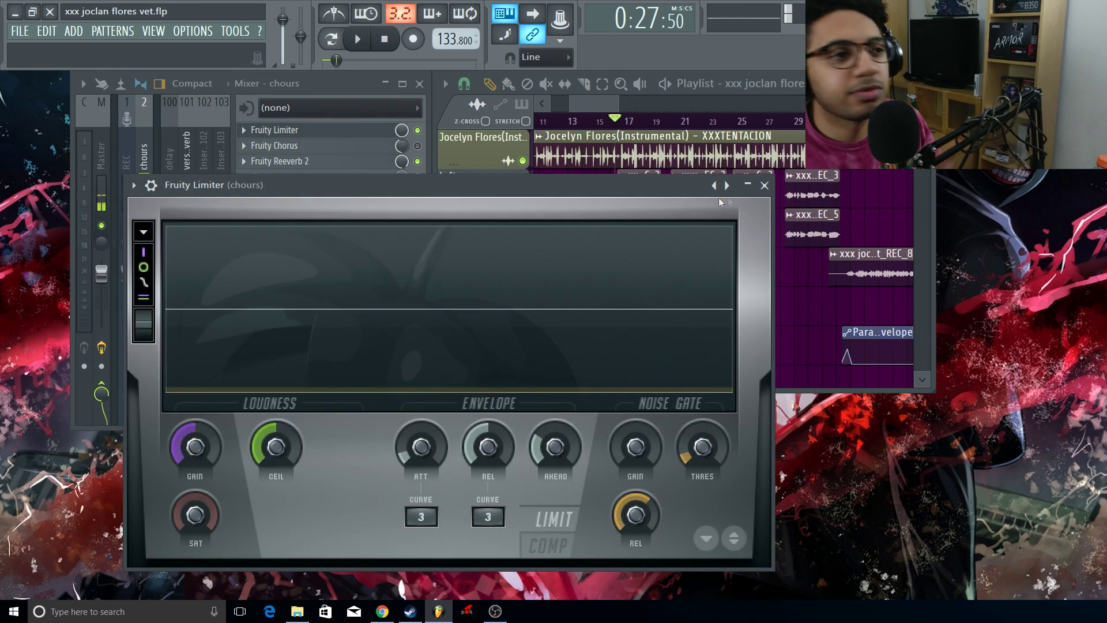
pyautogui.click(765, 186)
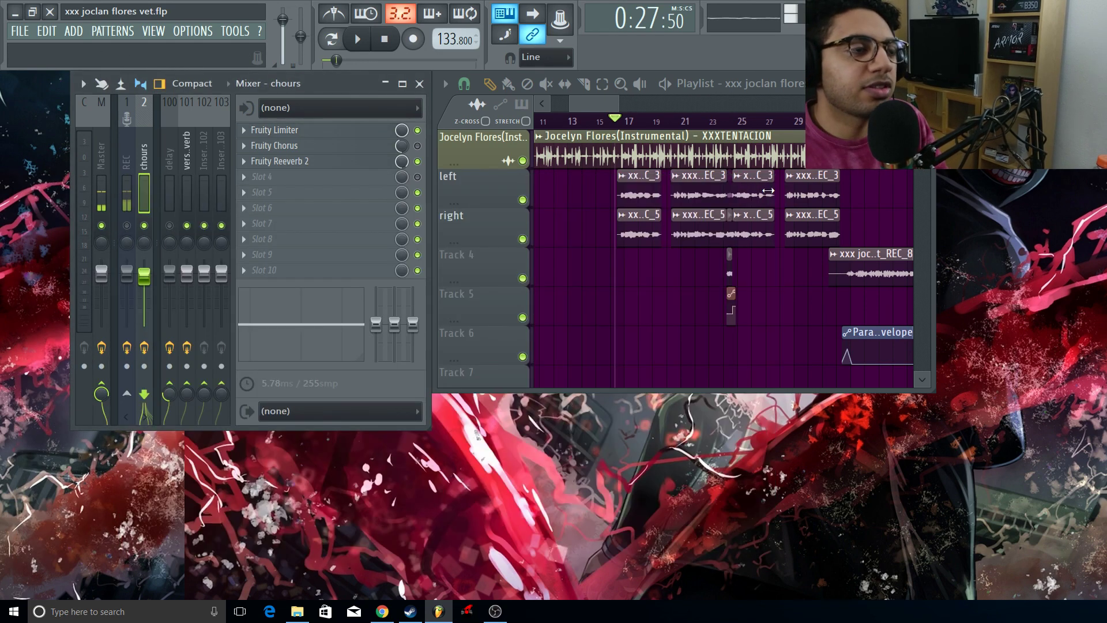
# - Play the song from bar 31, stop, then widen the mixer to reveal the verse insert
pyautogui.hscroll(4, 695, 250)
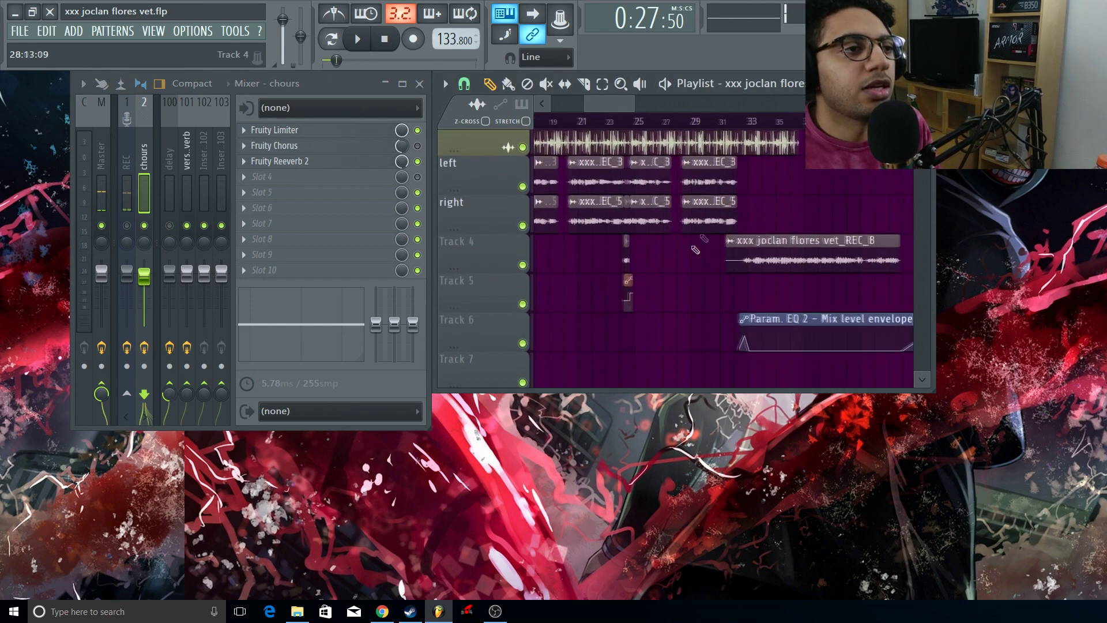
pyautogui.hscroll(3, 726, 211)
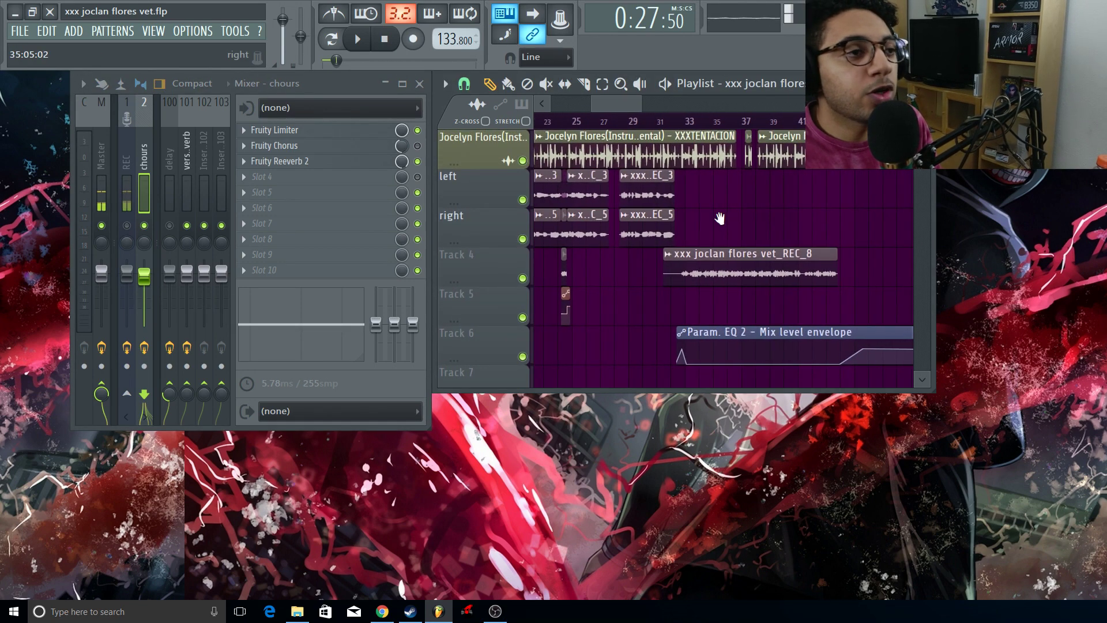
pyautogui.click(670, 119)
pyautogui.press('space')
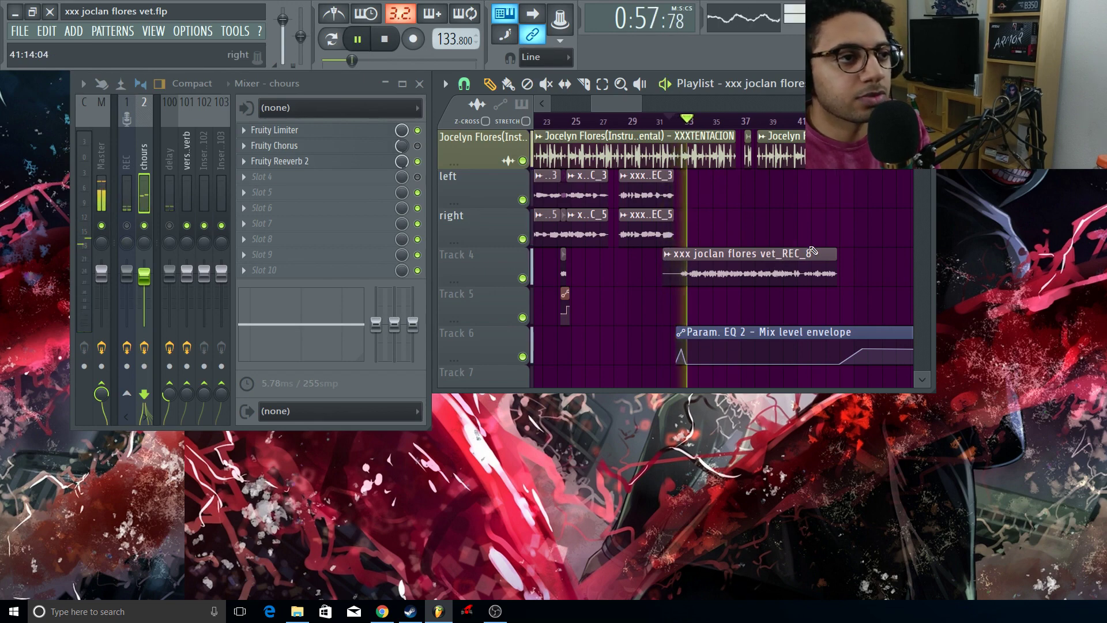
pyautogui.press('space')
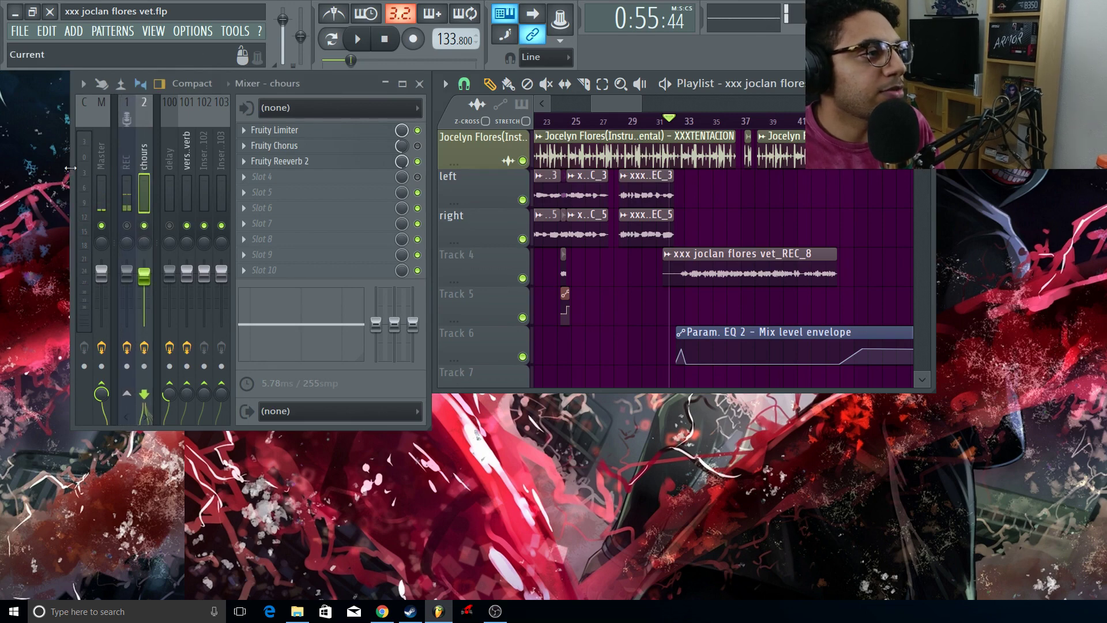
pyautogui.moveTo(71, 173); pyautogui.dragTo(24, 173)
# - Select the verse mixer insert and review its Soundgoodizer plugin
pyautogui.click(92, 191)
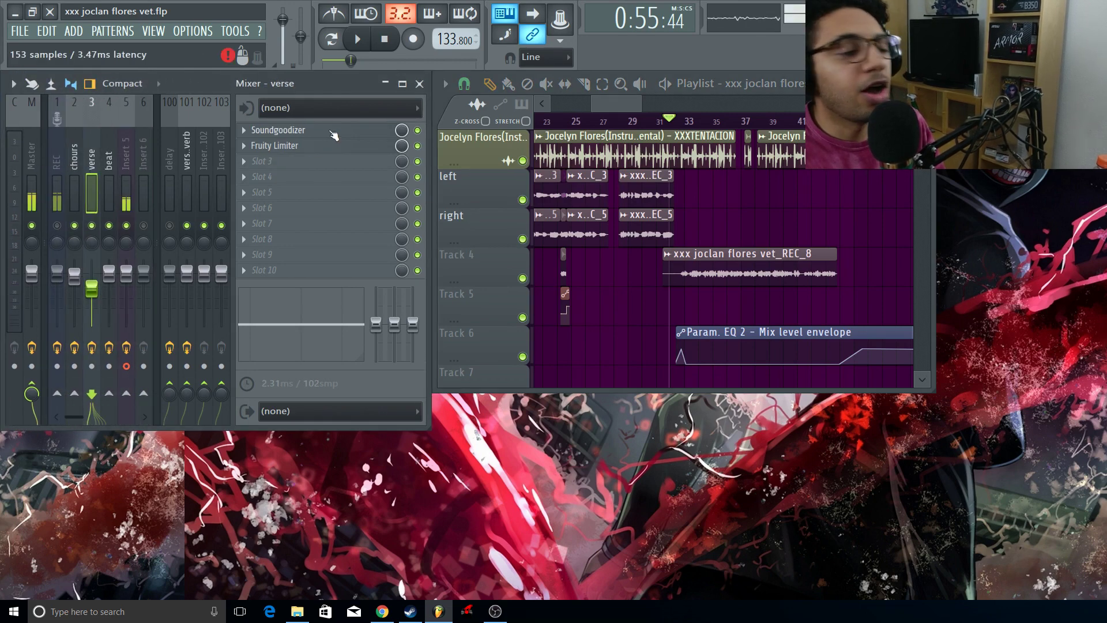
pyautogui.click(331, 132)
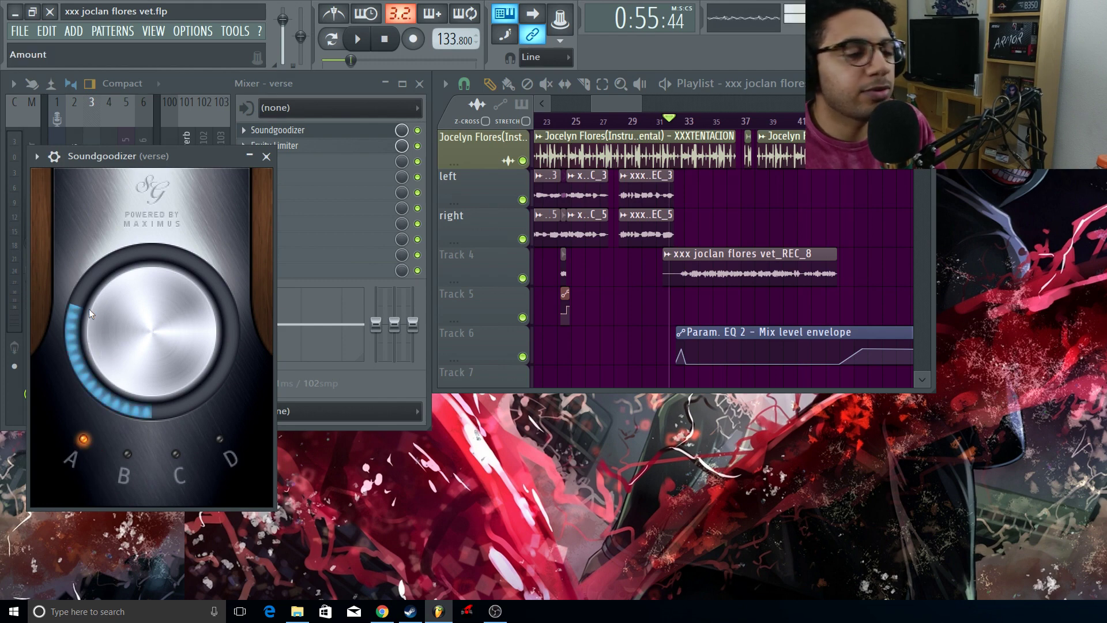
pyautogui.click(266, 156)
# - Load the Max loudness (slight saturation) preset into the verse insert's Fruity Limiter
pyautogui.click(275, 146)
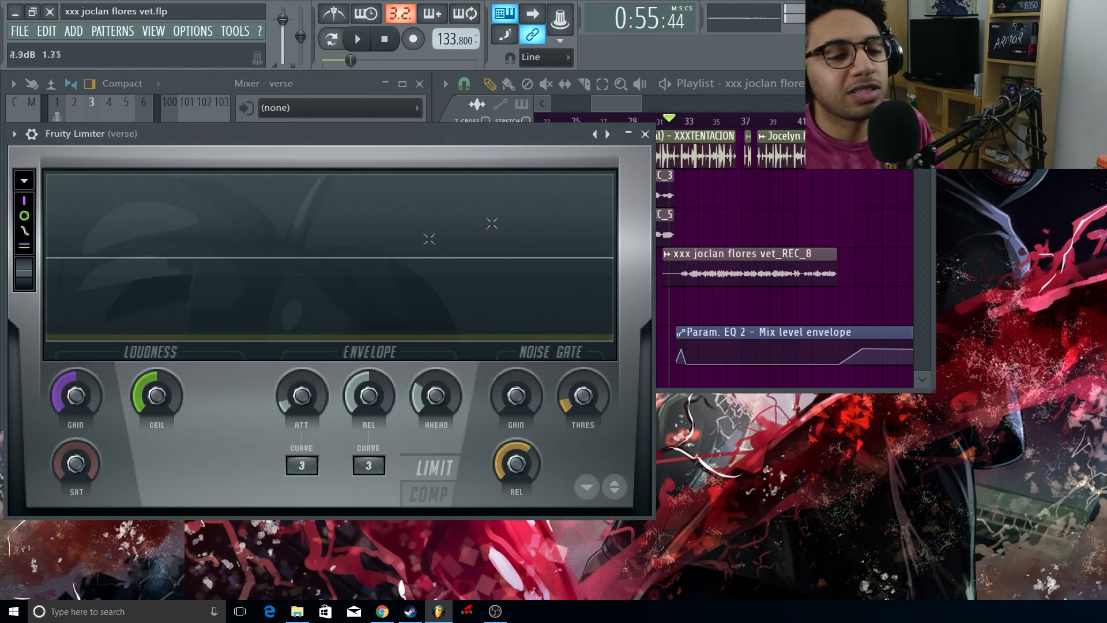
pyautogui.click(14, 134)
pyautogui.moveTo(68, 177)
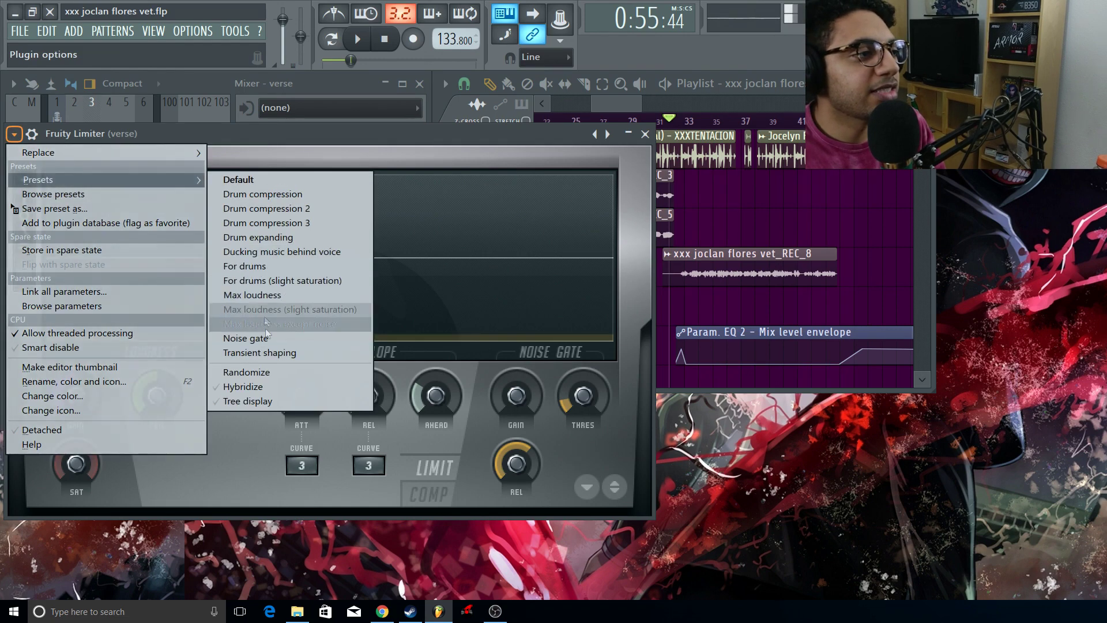
pyautogui.click(291, 310)
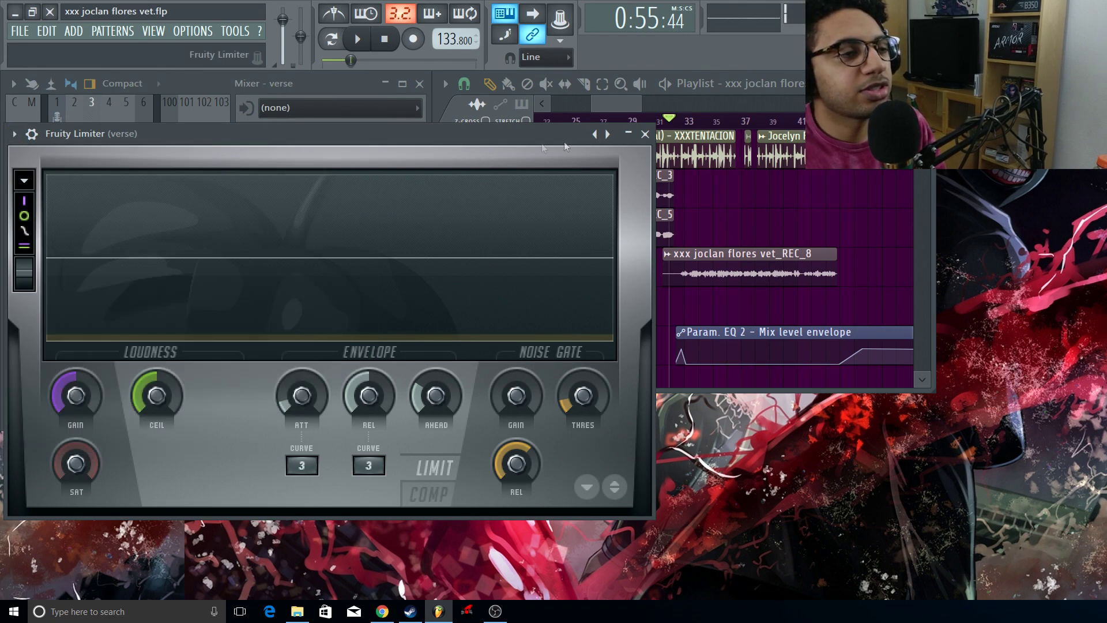
pyautogui.click(646, 134)
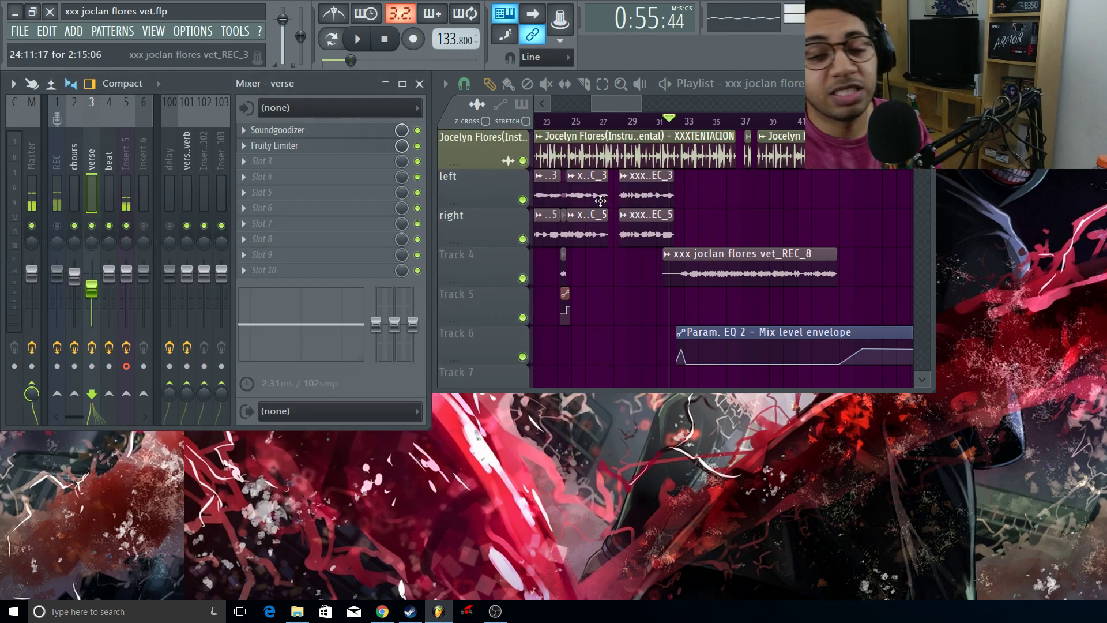
pyautogui.scroll(-5, 707, 228)
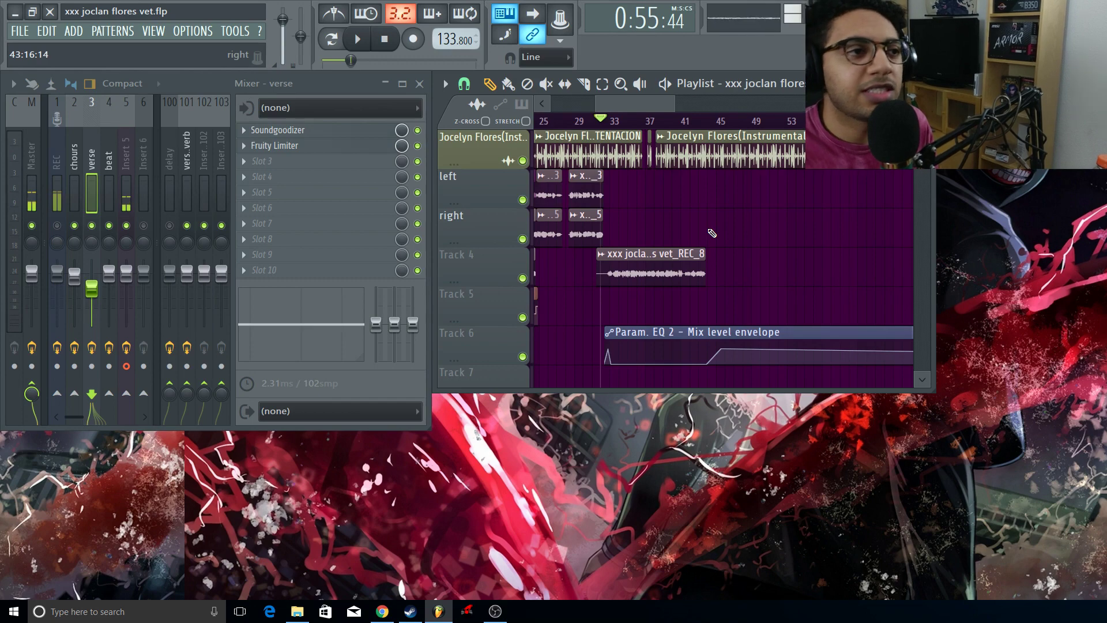
pyautogui.moveTo(708, 228); pyautogui.dragTo(745, 217)
pyautogui.scroll(5, 744, 218)
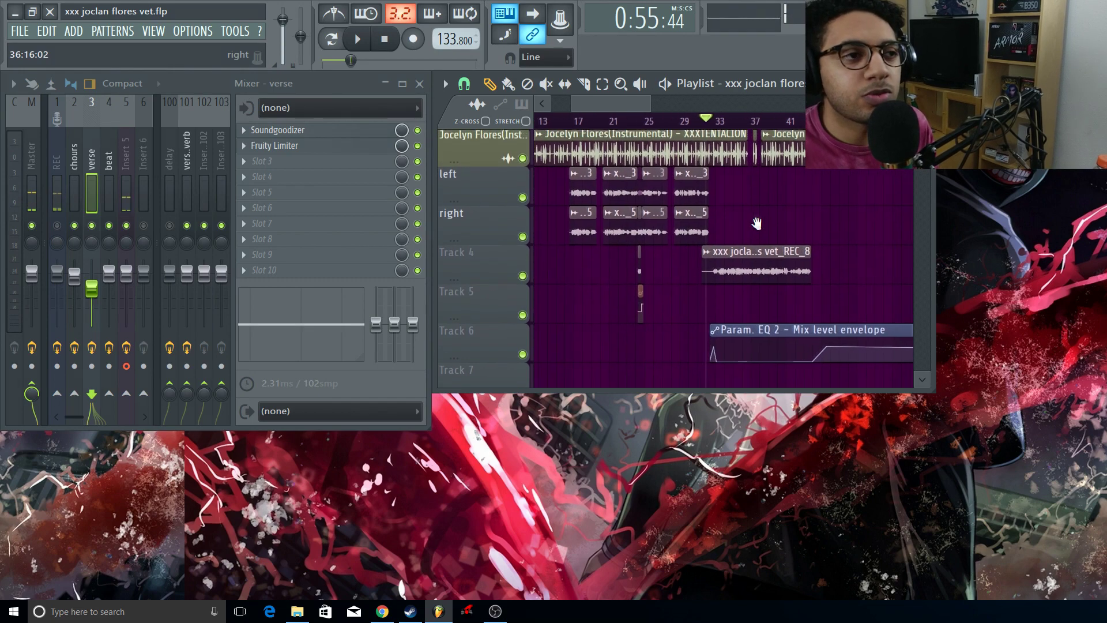
pyautogui.scroll(-5, 724, 229)
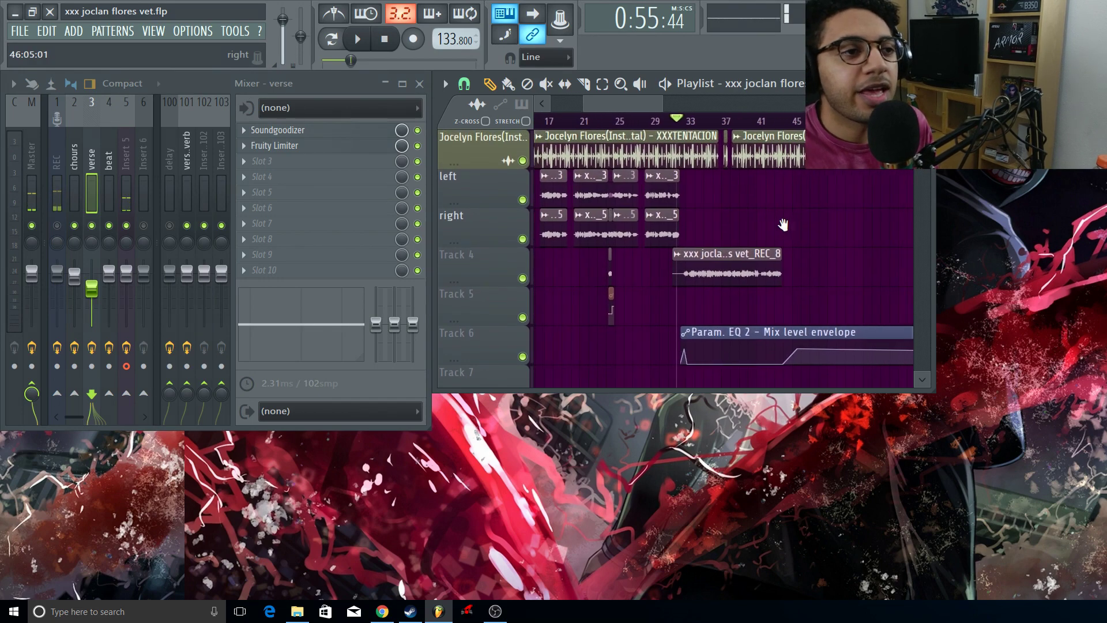
pyautogui.scroll(-3, 718, 226)
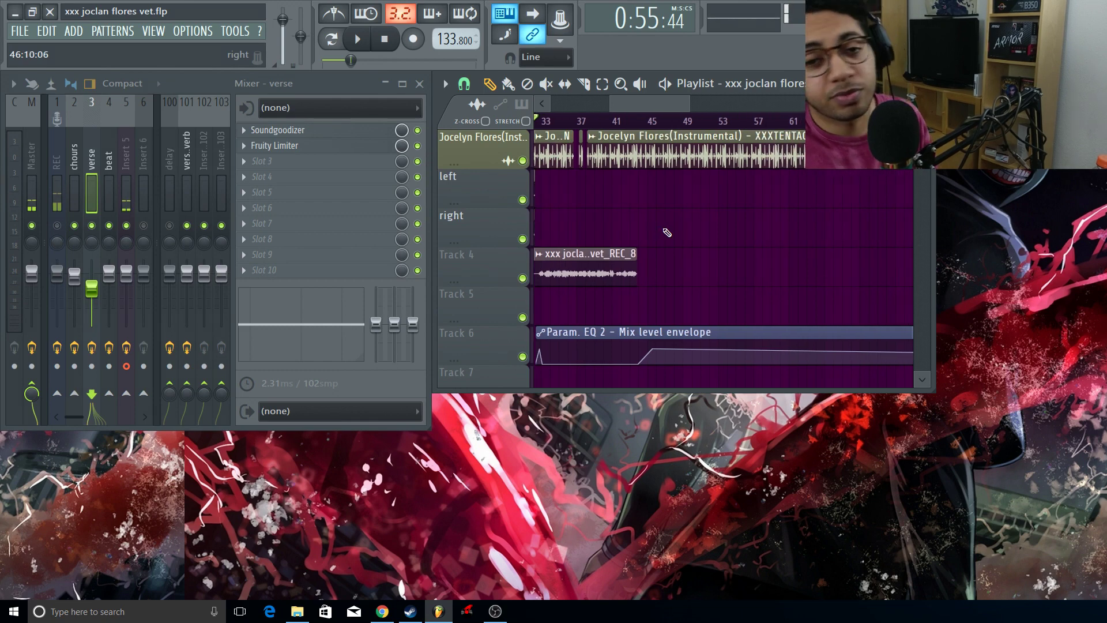